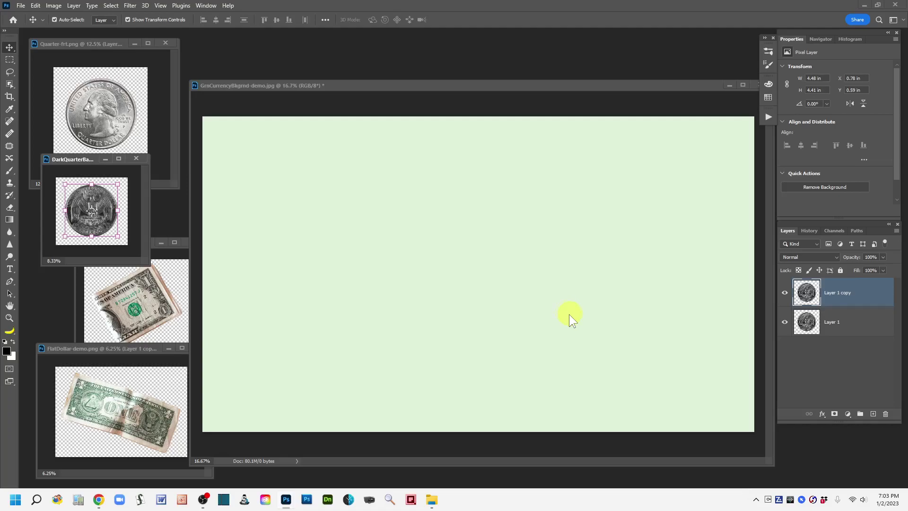
Step: Duplicate the Background layer of the GrnCurrencyBkgrnd-demo.jpg document
{"action": "left_click", "coordinate": [509, 239]}
{"action": "left_click_drag", "start_coordinate": [444, 85], "coordinate": [442, 67]}
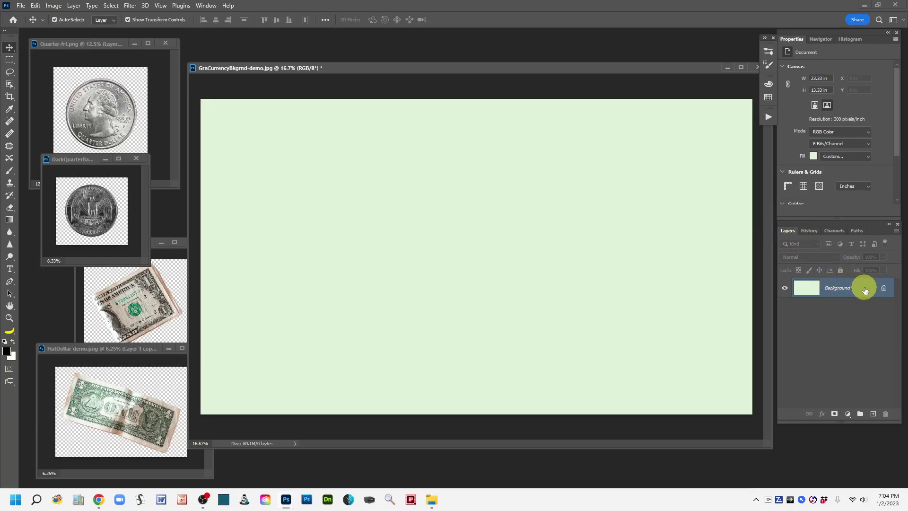
{"action": "left_click_drag", "start_coordinate": [865, 290], "coordinate": [873, 397]}
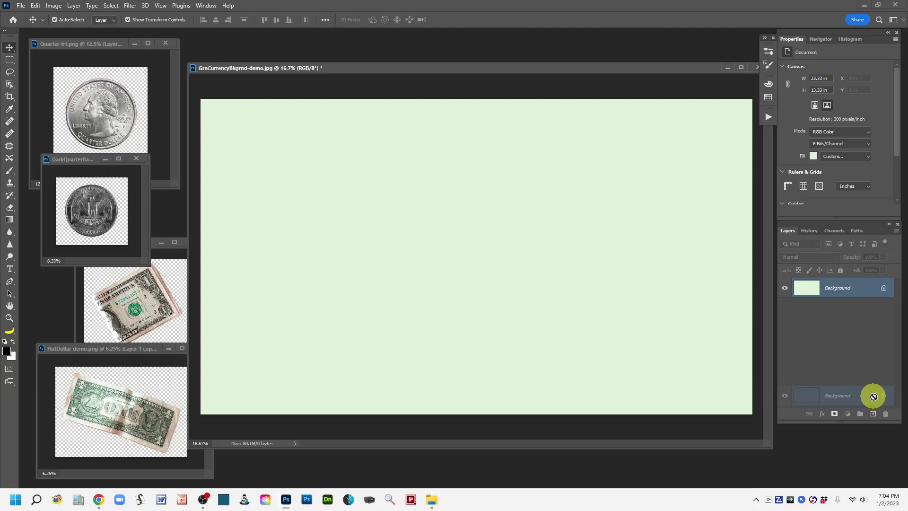
{"action": "left_click_drag", "start_coordinate": [873, 396], "coordinate": [872, 415]}
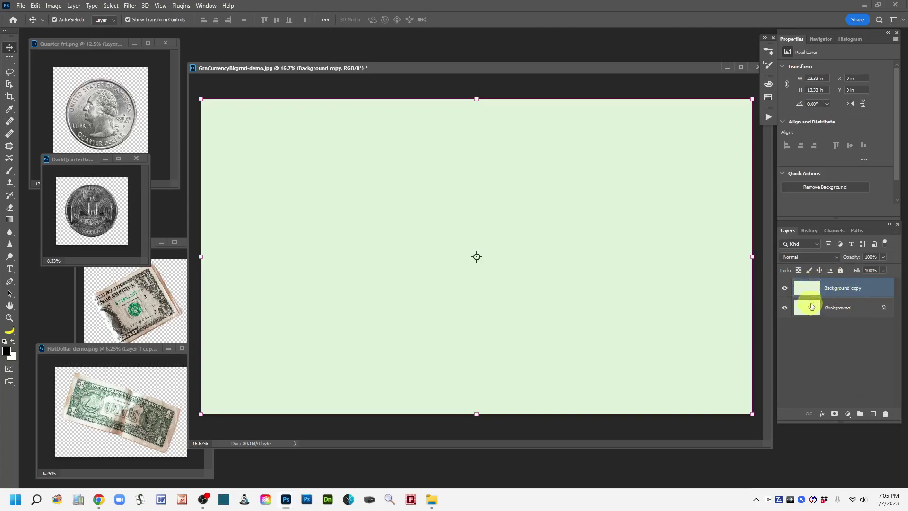
Step: Rename the duplicated background layer to "Green Layer"
{"action": "double_click", "coordinate": [835, 289]}
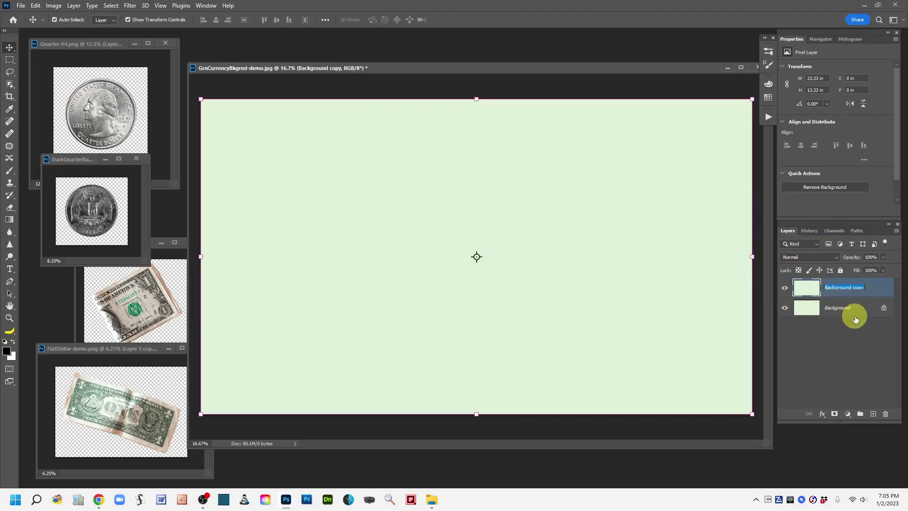
{"action": "left_click", "coordinate": [839, 287]}
{"action": "double_click", "coordinate": [839, 287]}
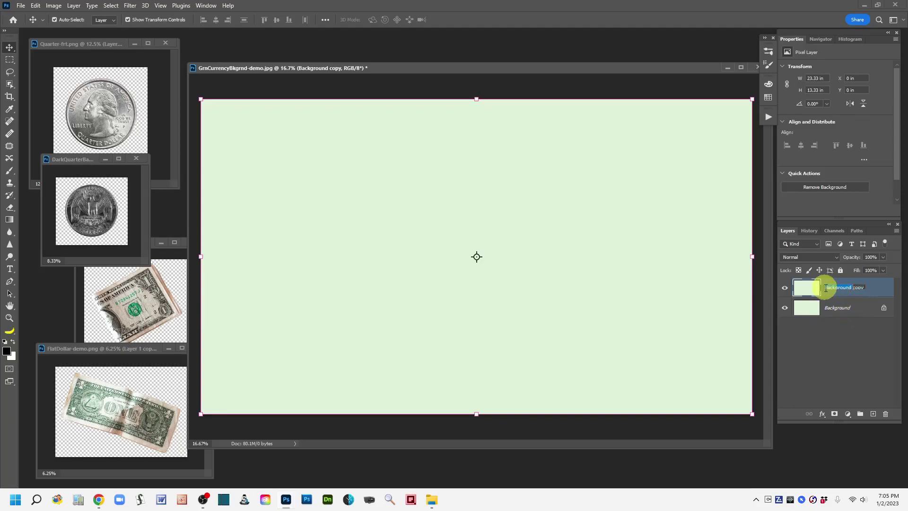
{"action": "left_click_drag", "start_coordinate": [836, 288], "coordinate": [872, 295]}
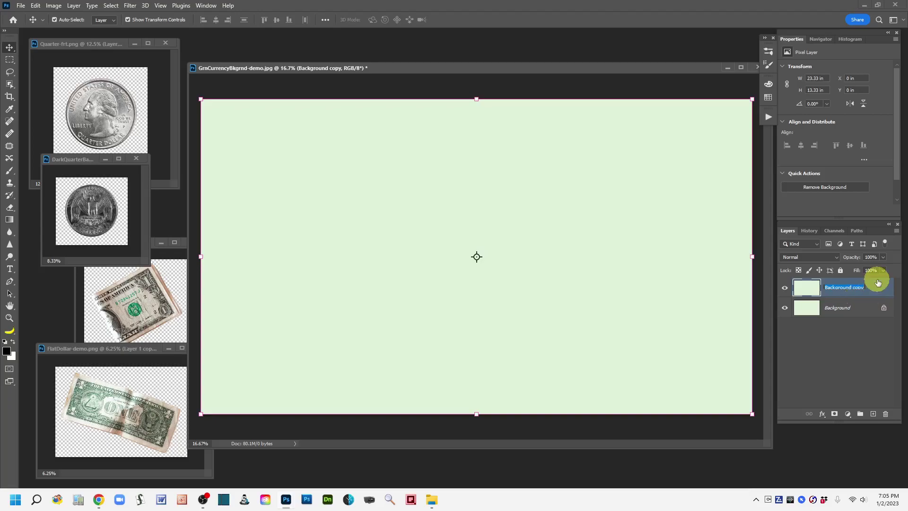
{"action": "type", "text": "Green Layer"}
{"action": "left_click", "coordinate": [870, 293]}
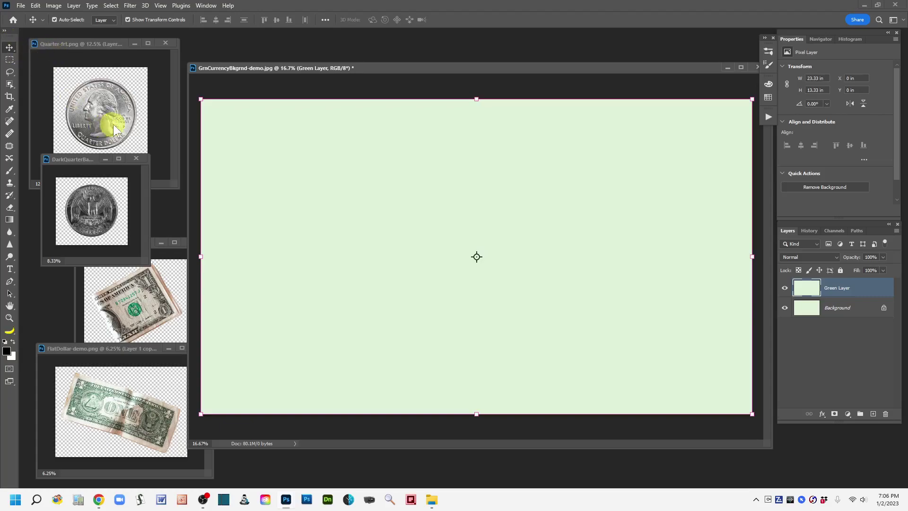
Step: Copy the heads quarter into the green document as a layer named "Heads Quarter", placed at about X 15.7 in, Y 1.1 in
{"action": "left_click", "coordinate": [100, 115]}
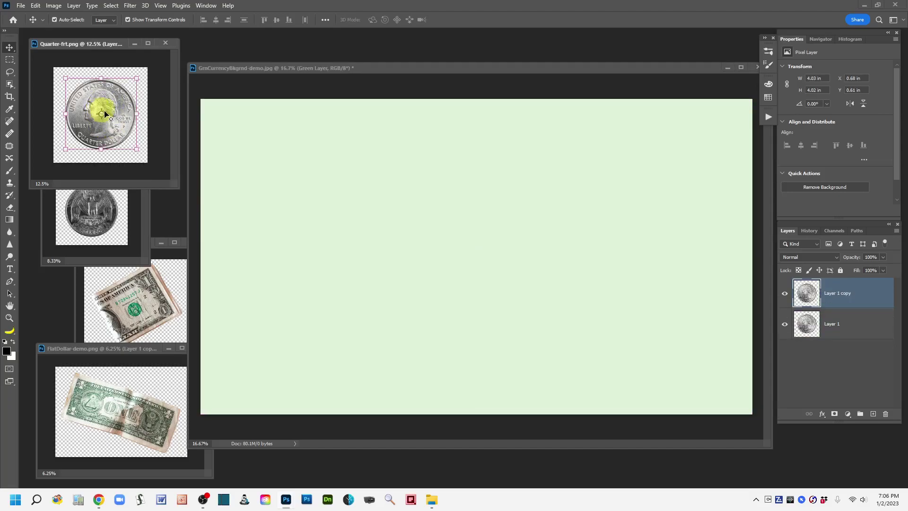
{"action": "left_click_drag", "start_coordinate": [121, 127], "coordinate": [478, 229]}
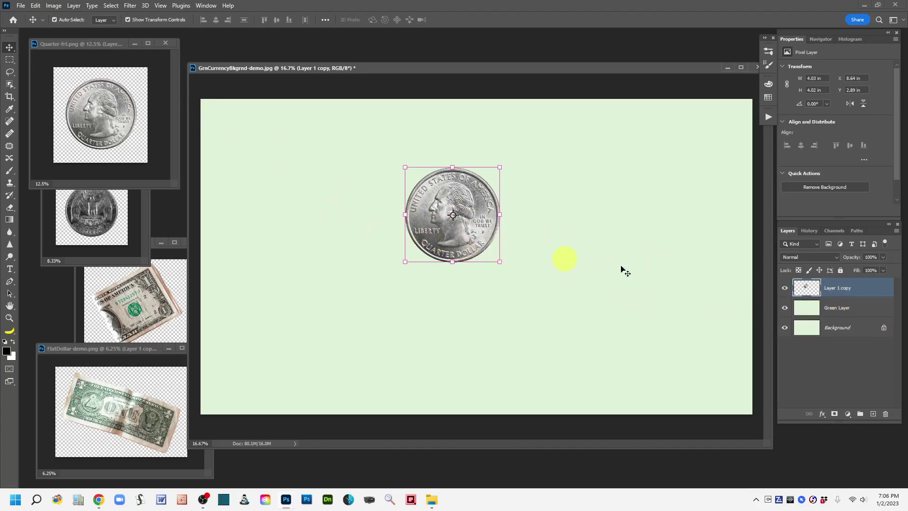
{"action": "double_click", "coordinate": [831, 290]}
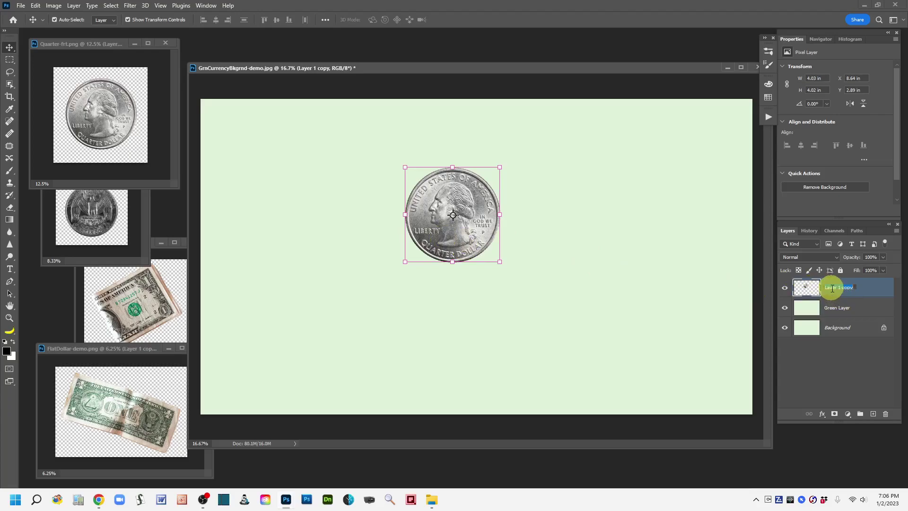
{"action": "type", "text": "He"}
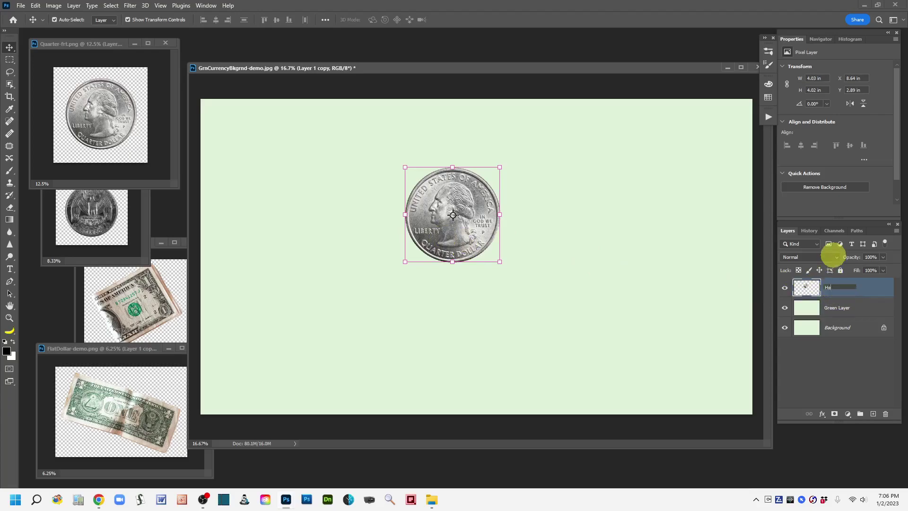
{"action": "type", "text": "ads Quarter"}
{"action": "key", "text": "Return"}
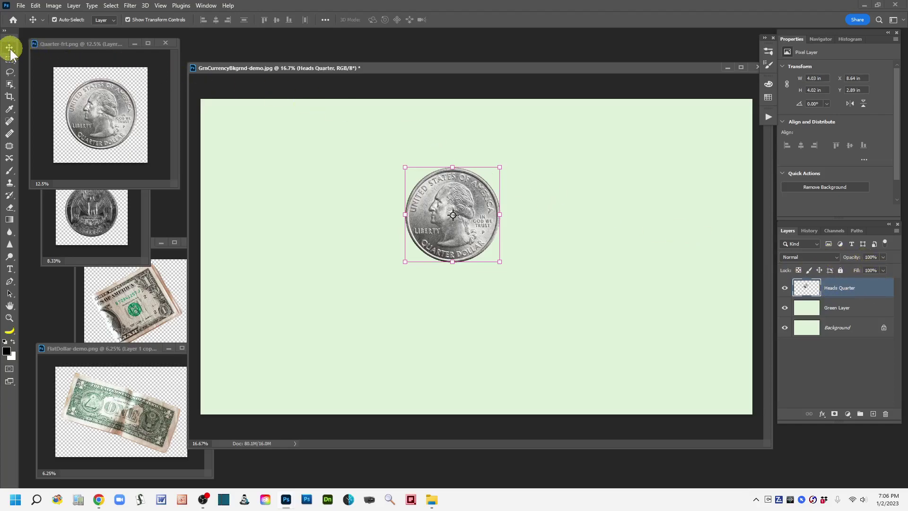
{"action": "left_click_drag", "start_coordinate": [464, 224], "coordinate": [632, 184]}
{"action": "left_click", "coordinate": [631, 184]}
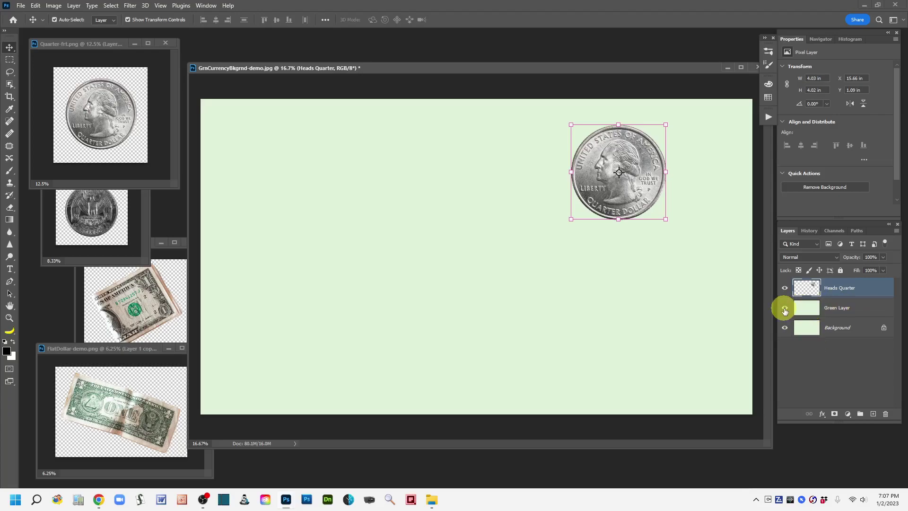
Step: Hide the Green Layer and Background to view the transparency behind the heads quarter, and show both layers again
{"action": "left_click", "coordinate": [784, 328]}
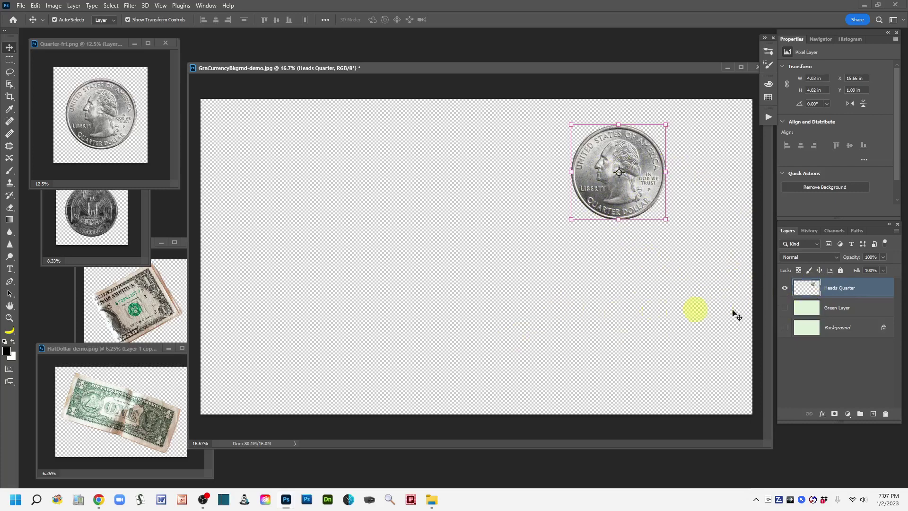
{"action": "left_click", "coordinate": [784, 308]}
{"action": "left_click", "coordinate": [784, 331]}
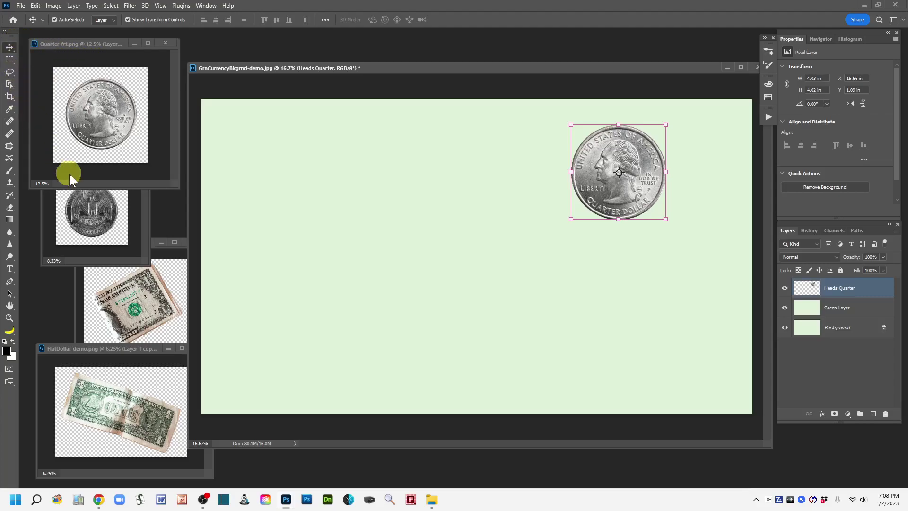
Step: Copy the dark quarter into the green document as layer "Tails Quarter", overlapping the heads quarter at about X 12 in, Y 0.6 in
{"action": "left_click", "coordinate": [87, 211]}
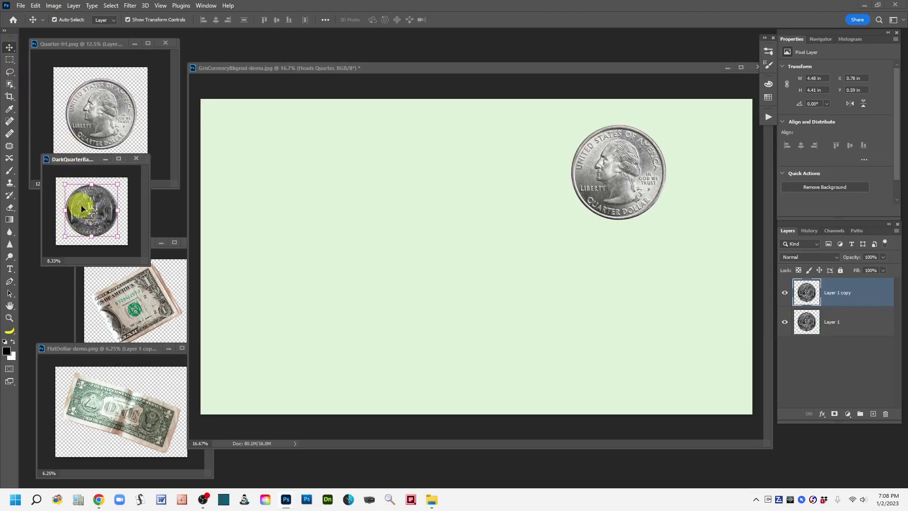
{"action": "left_click_drag", "start_coordinate": [79, 223], "coordinate": [214, 241]}
{"action": "left_click_drag", "start_coordinate": [373, 257], "coordinate": [378, 257]}
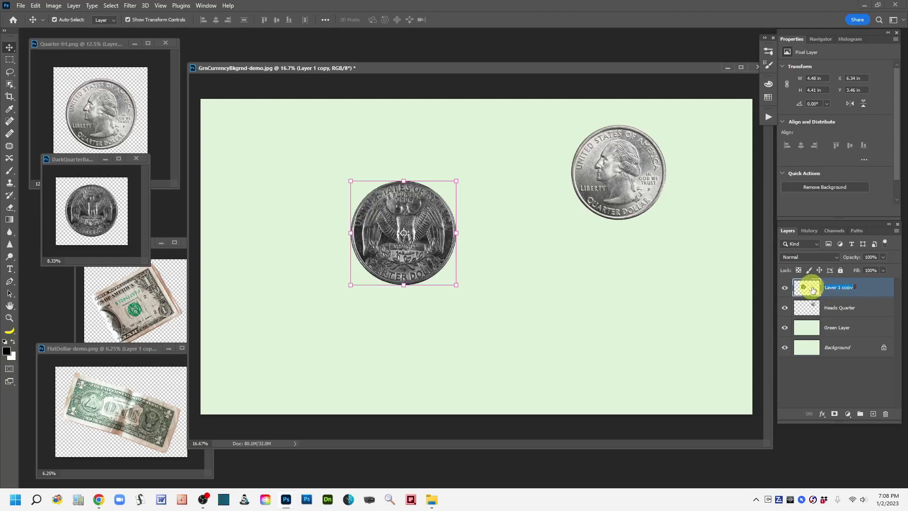
{"action": "type", "text": "Tails Quarter"}
{"action": "left_click", "coordinate": [870, 289]}
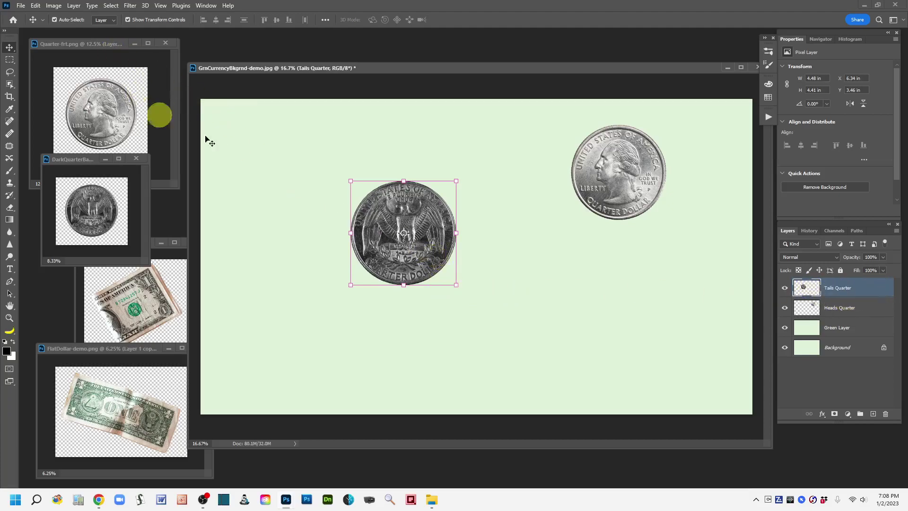
{"action": "left_click_drag", "start_coordinate": [432, 258], "coordinate": [418, 279]}
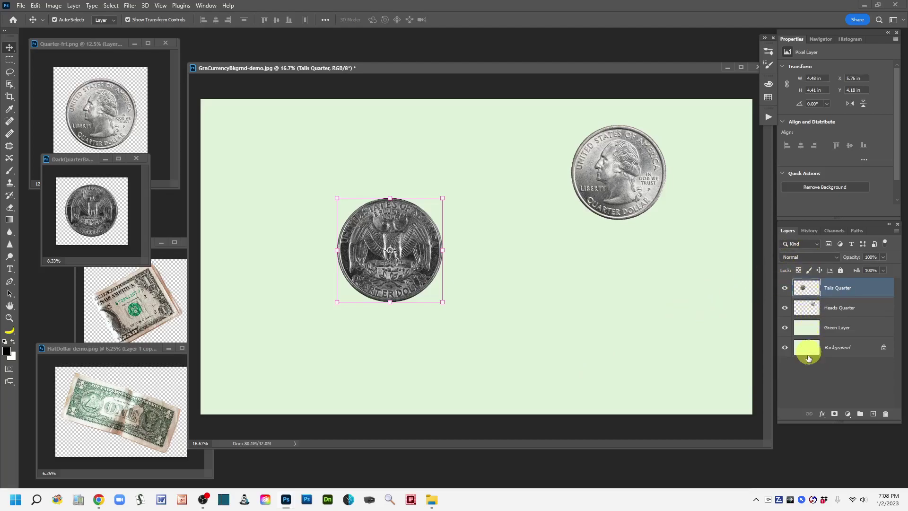
{"action": "left_click_drag", "start_coordinate": [403, 288], "coordinate": [550, 202]}
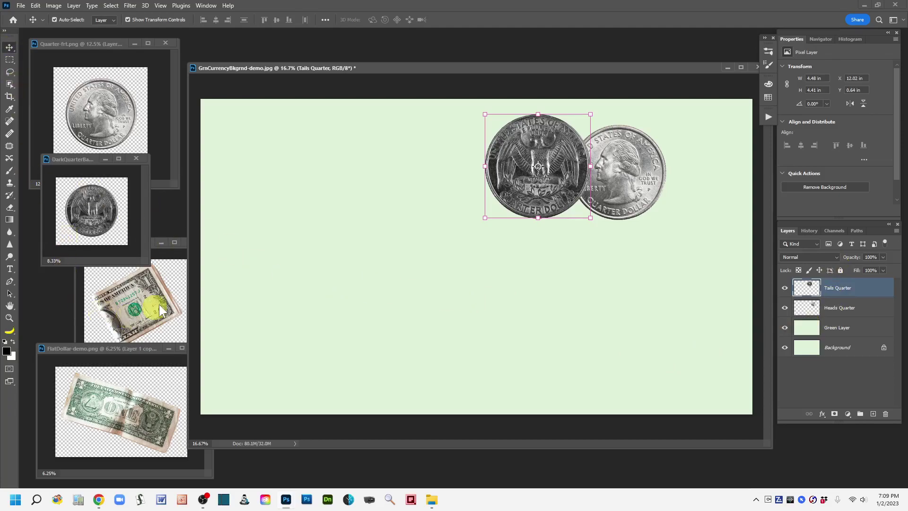
Step: Copy the folded dollar into the green document as layer "Folder Dollar", overlapping both quarters at about X 9.5 in, Y 3.2 in
{"action": "left_click", "coordinate": [127, 311]}
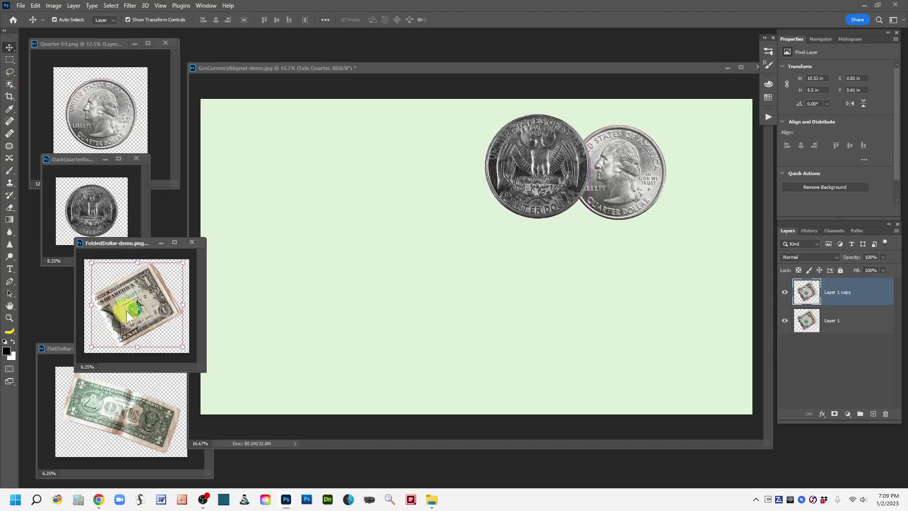
{"action": "left_click_drag", "start_coordinate": [125, 307], "coordinate": [319, 295]}
{"action": "left_click_drag", "start_coordinate": [429, 288], "coordinate": [430, 293]}
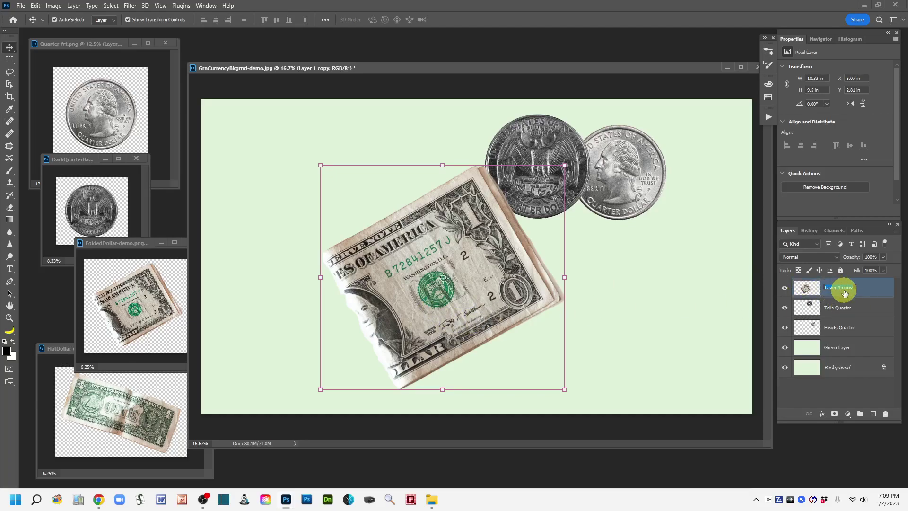
{"action": "type", "text": "Folder Dollar"}
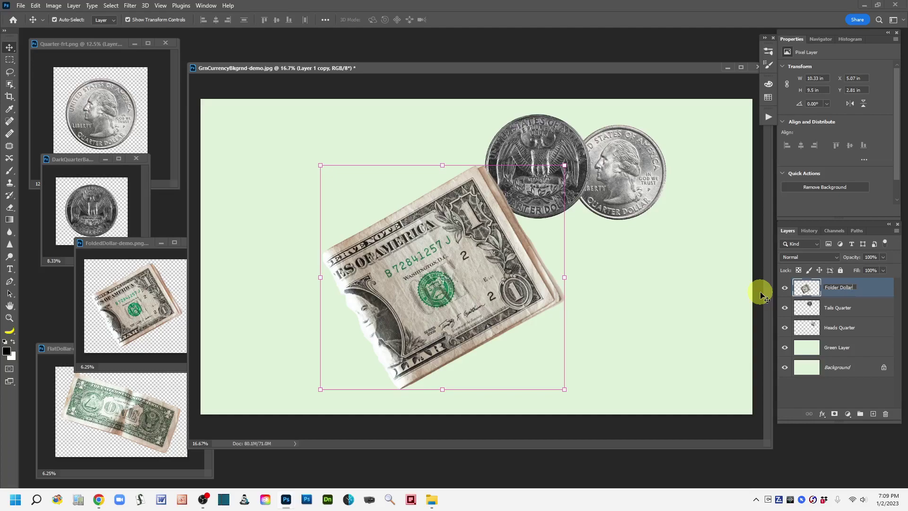
{"action": "left_click", "coordinate": [869, 291]}
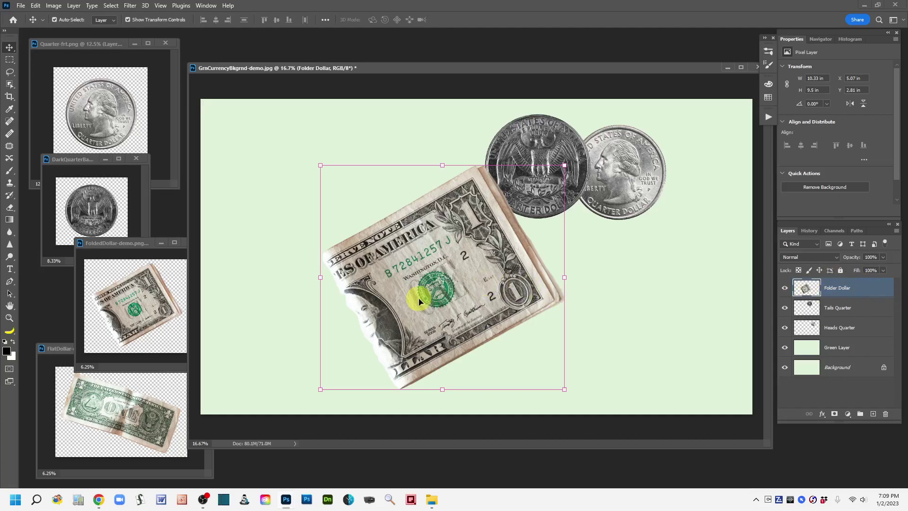
{"action": "left_click_drag", "start_coordinate": [446, 317], "coordinate": [519, 315]}
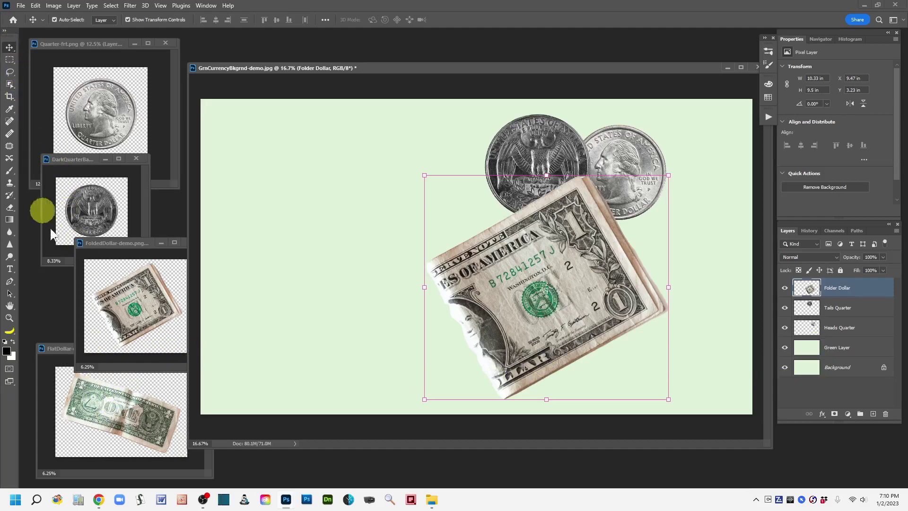
Step: Copy the flat dollar into the green document as layer "Flat Dollar", overlapping the folded dollar at about X 0.3 in, Y 3.8 in
{"action": "left_click", "coordinate": [119, 411]}
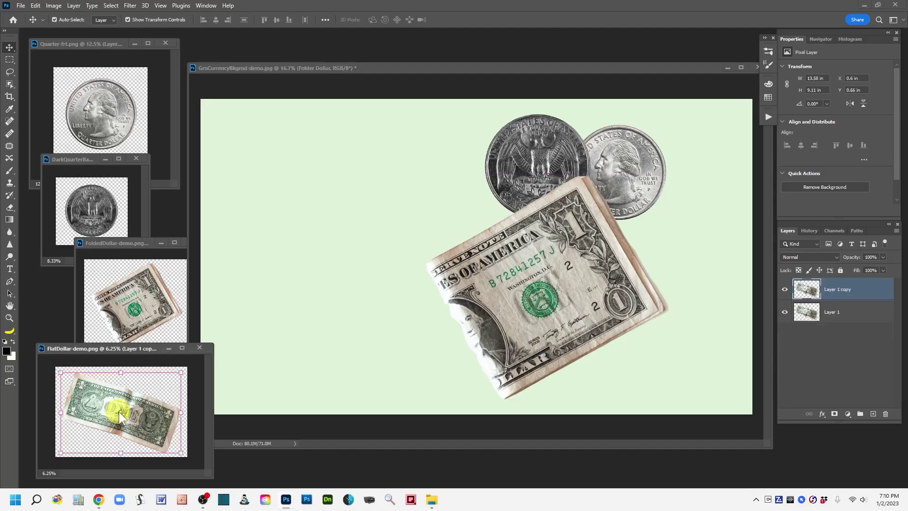
{"action": "left_click_drag", "start_coordinate": [252, 409], "coordinate": [487, 185]}
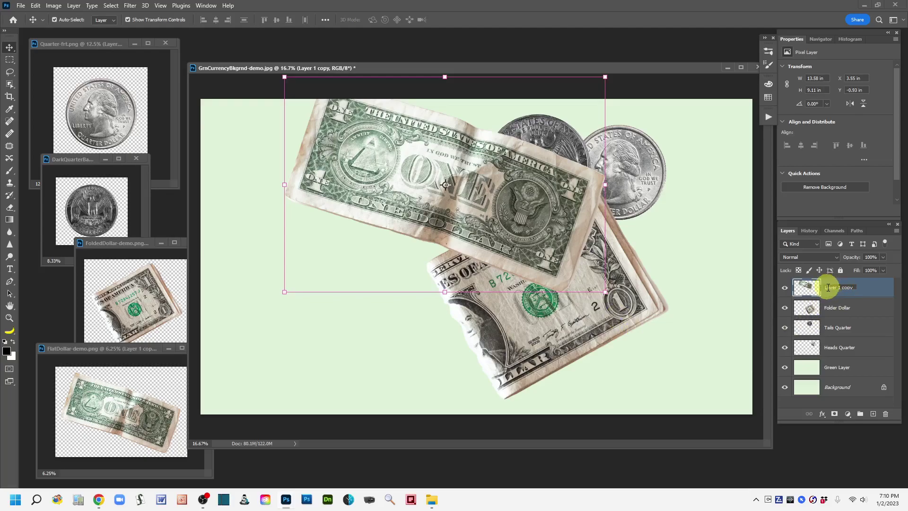
{"action": "left_click", "coordinate": [868, 289]}
{"action": "double_click", "coordinate": [835, 290]}
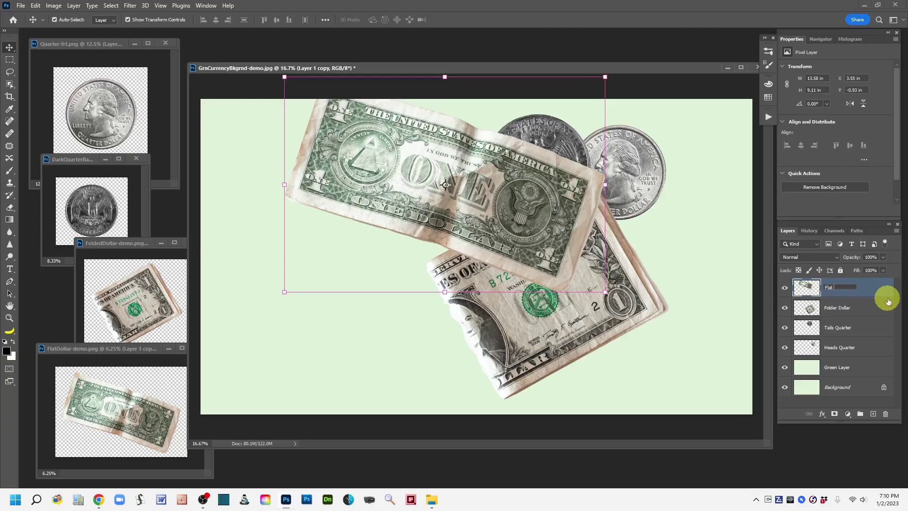
{"action": "type", "text": "Flat Dollar"}
{"action": "left_click", "coordinate": [874, 286]}
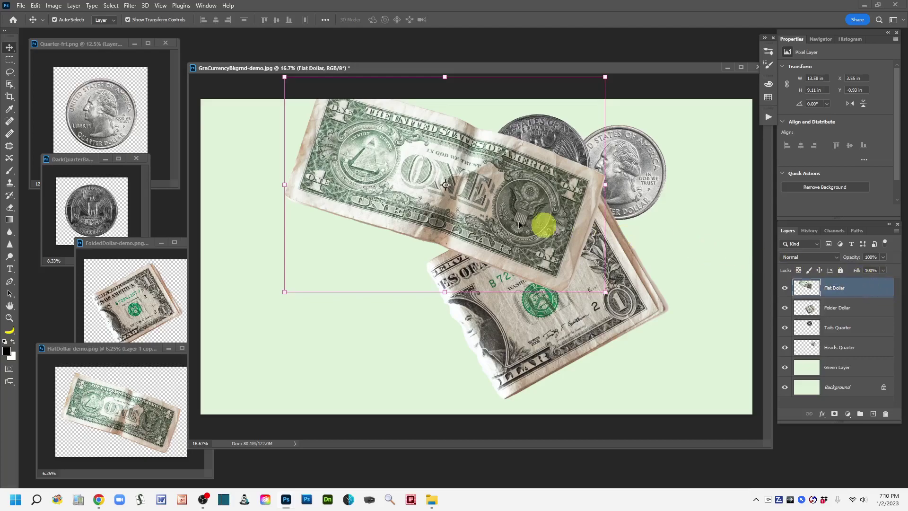
{"action": "left_click_drag", "start_coordinate": [405, 178], "coordinate": [341, 293]}
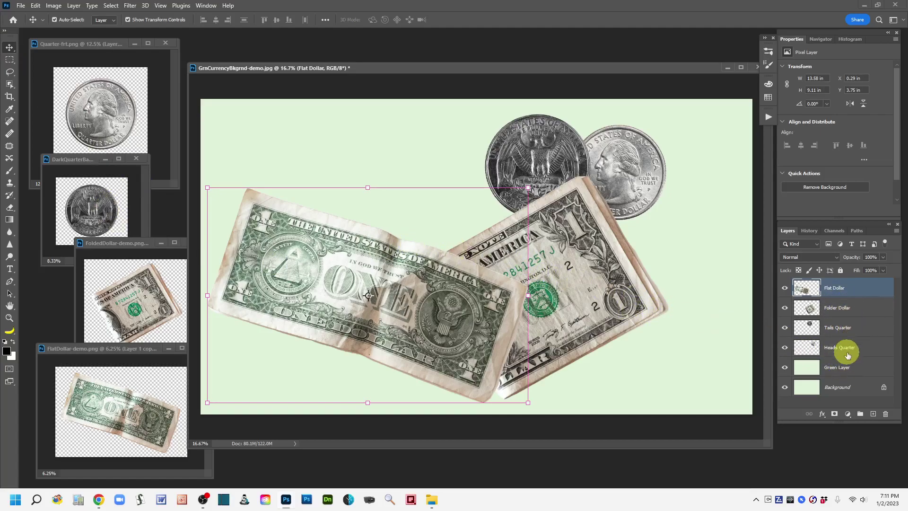
Step: Select the heads quarter, the folded dollar and the tails quarter in turn on the canvas to identify their layers
{"action": "left_click", "coordinate": [623, 164]}
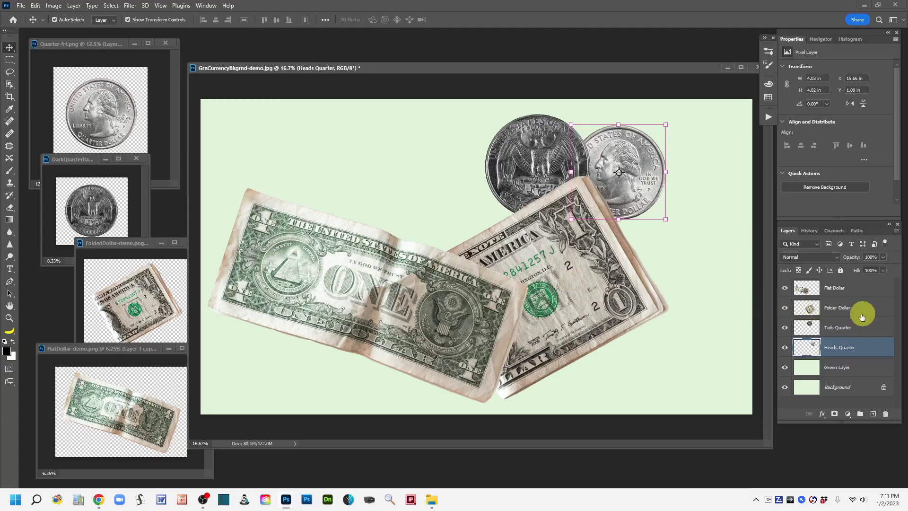
{"action": "left_click", "coordinate": [581, 293]}
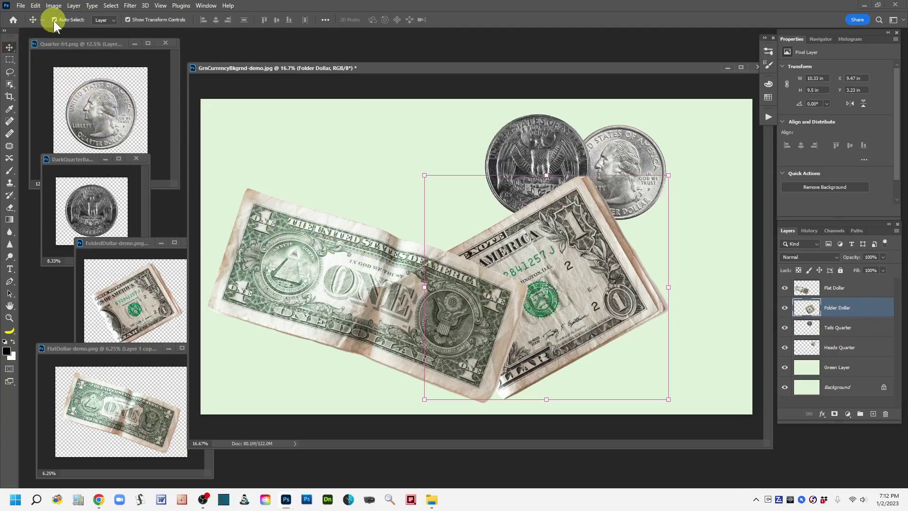
{"action": "left_click", "coordinate": [520, 141]}
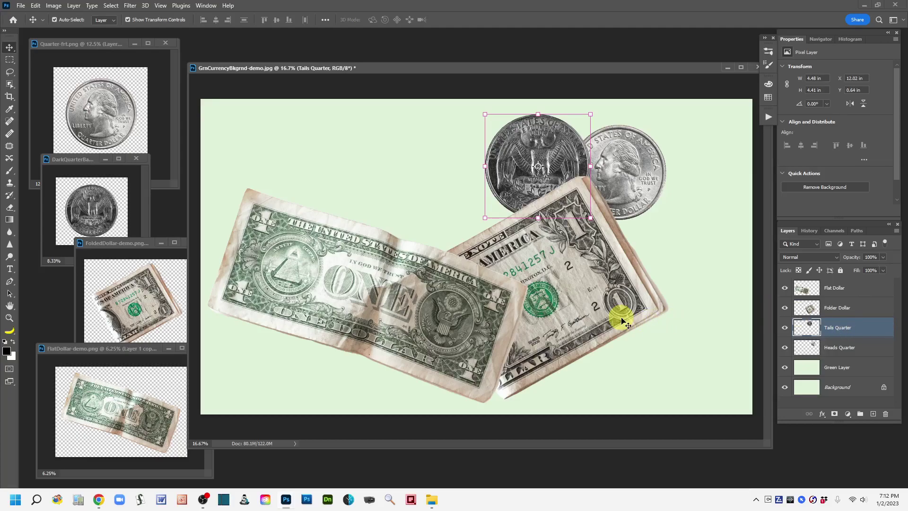
Step: Move the flat dollar up, the folded dollar right and both quarters left so the quarters no longer overlap, and select the tails quarter
{"action": "left_click_drag", "start_coordinate": [387, 297], "coordinate": [380, 240]}
{"action": "left_click_drag", "start_coordinate": [600, 290], "coordinate": [662, 302]}
{"action": "left_click_drag", "start_coordinate": [516, 144], "coordinate": [435, 152]}
{"action": "left_click_drag", "start_coordinate": [597, 171], "coordinate": [548, 164]}
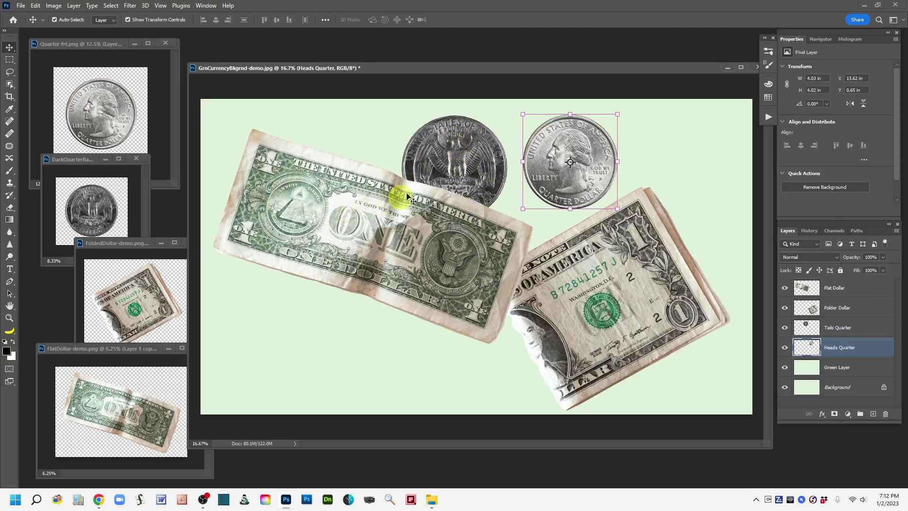
{"action": "left_click", "coordinate": [458, 163]}
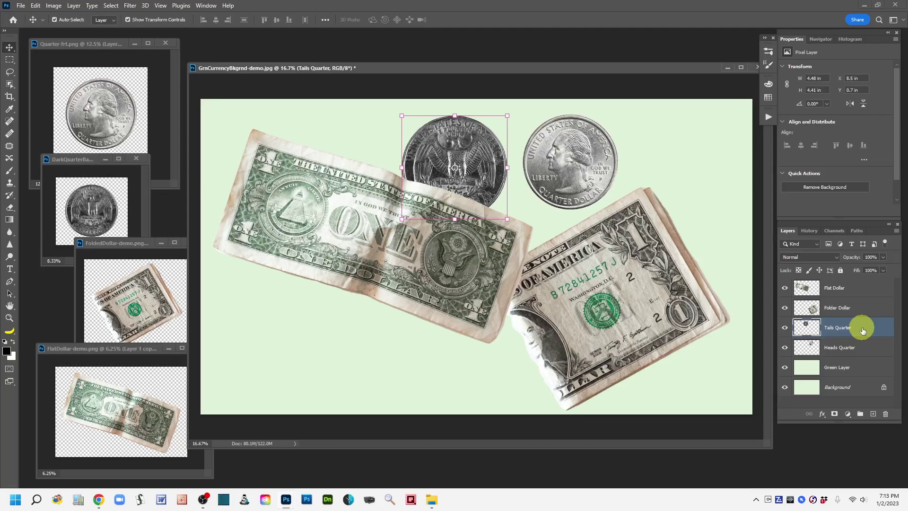
Step: Bring the Tails Quarter layer to the top of the stack and place it over the flat dollar at about X 1.46 in, Y 6.1 in
{"action": "left_click_drag", "start_coordinate": [863, 331], "coordinate": [863, 285]}
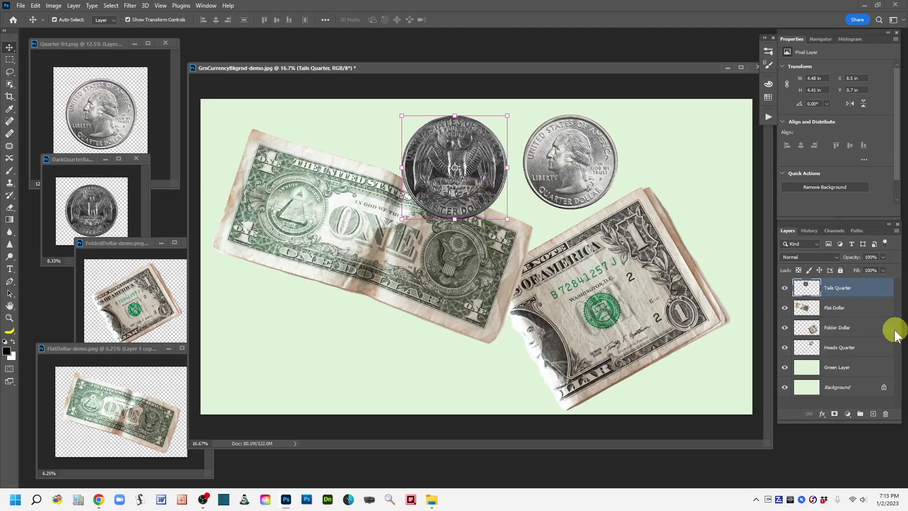
{"action": "left_click_drag", "start_coordinate": [463, 150], "coordinate": [301, 277]}
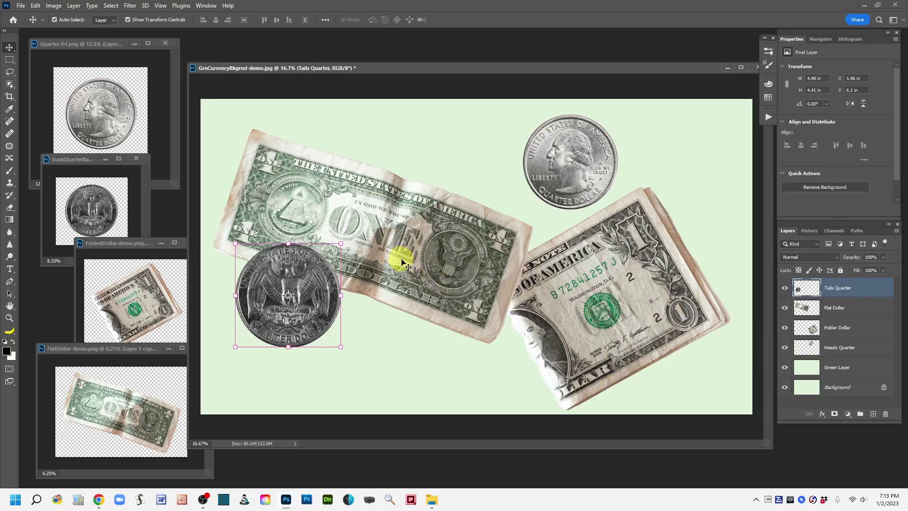
Step: Place the Folder Dollar layer directly above Flat Dollar and shift the folded dollar to about X 11.71 in, Y 3.51 in
{"action": "left_click", "coordinate": [597, 310]}
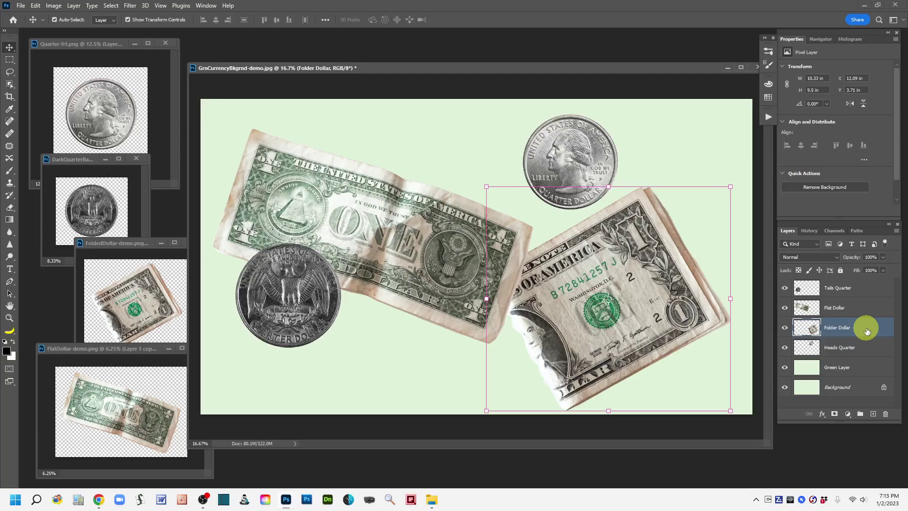
{"action": "left_click_drag", "start_coordinate": [866, 329], "coordinate": [860, 302]}
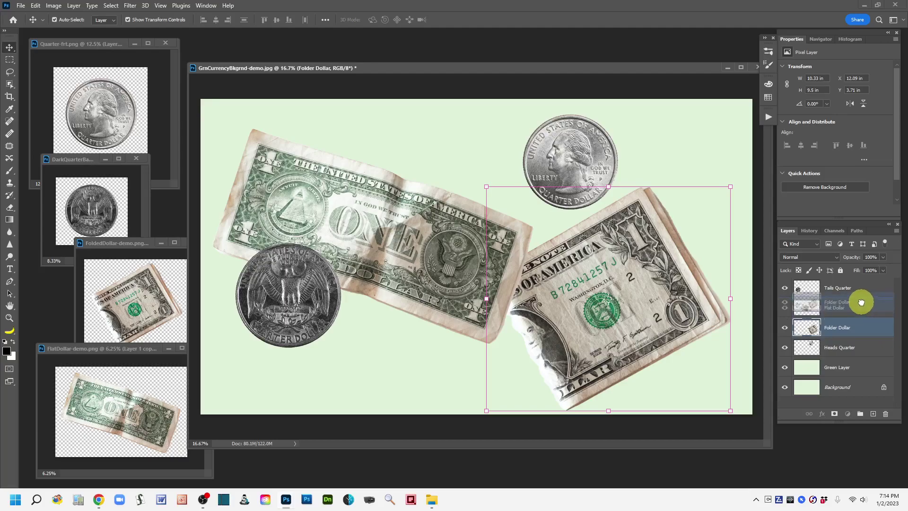
{"action": "left_click_drag", "start_coordinate": [860, 302], "coordinate": [862, 306]}
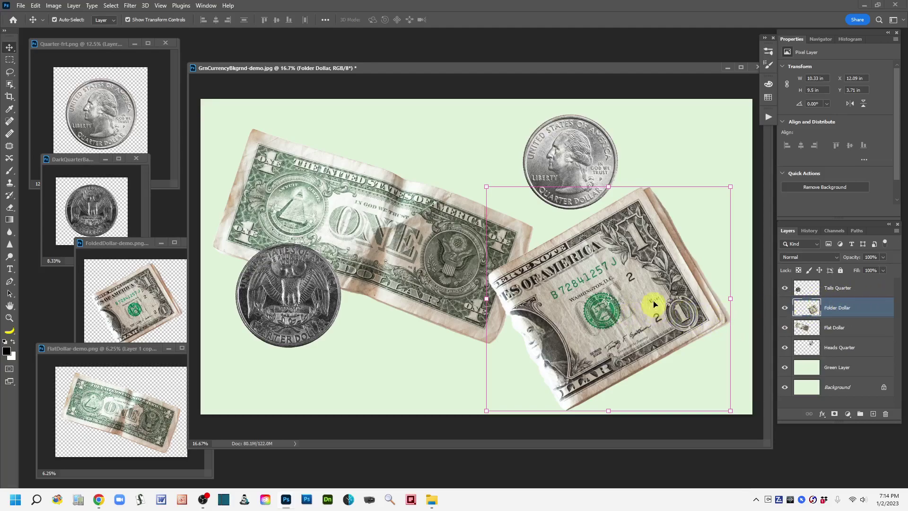
{"action": "mouse_move", "coordinate": [644, 301]}
{"action": "left_mouse_down"}
{"action": "mouse_move", "coordinate": [596, 304]}
{"action": "mouse_move", "coordinate": [662, 294]}
{"action": "mouse_move", "coordinate": [637, 297]}
{"action": "mouse_move", "coordinate": [632, 272]}
{"action": "mouse_move", "coordinate": [632, 294]}
{"action": "left_mouse_up"}
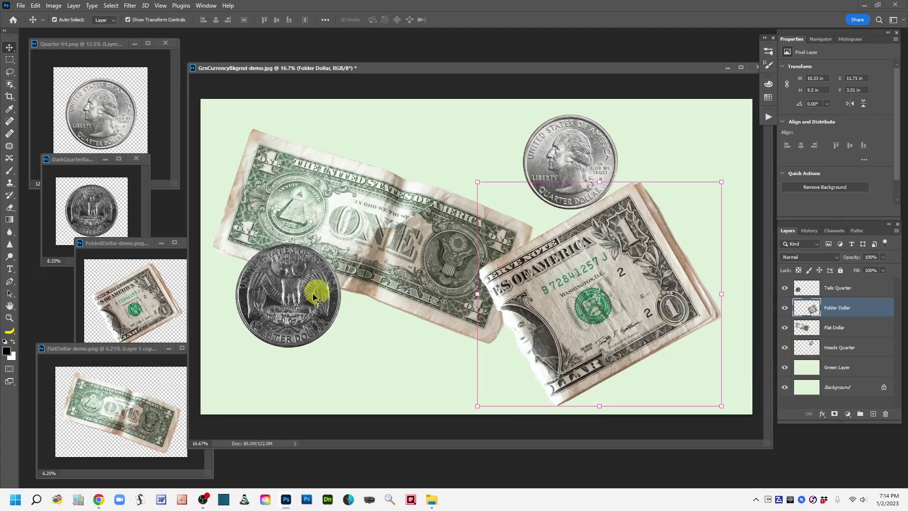
Step: Move the tails quarter down to about X 2.26 in, Y 8.12 in and the flat dollar to about X 0.43 in, Y 2.39 in
{"action": "left_click", "coordinate": [281, 307]}
{"action": "left_click_drag", "start_coordinate": [303, 328], "coordinate": [327, 375]}
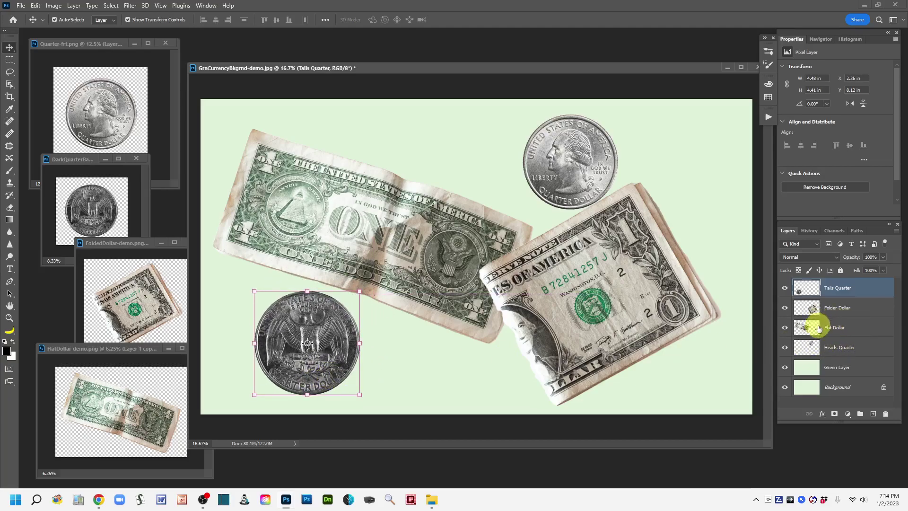
{"action": "left_click", "coordinate": [401, 247]}
{"action": "left_click_drag", "start_coordinate": [396, 247], "coordinate": [392, 269]}
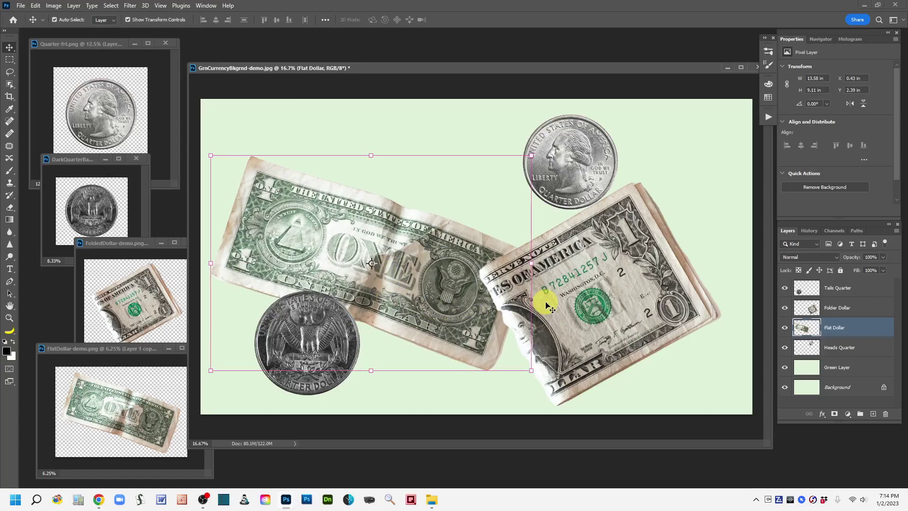
Step: Rearrange the pieces with the folded dollar at the canvas's upper edge, the heads quarter below it, and the tails quarter at about X 2.98 in, Y 8.58 in
{"action": "left_click", "coordinate": [600, 157]}
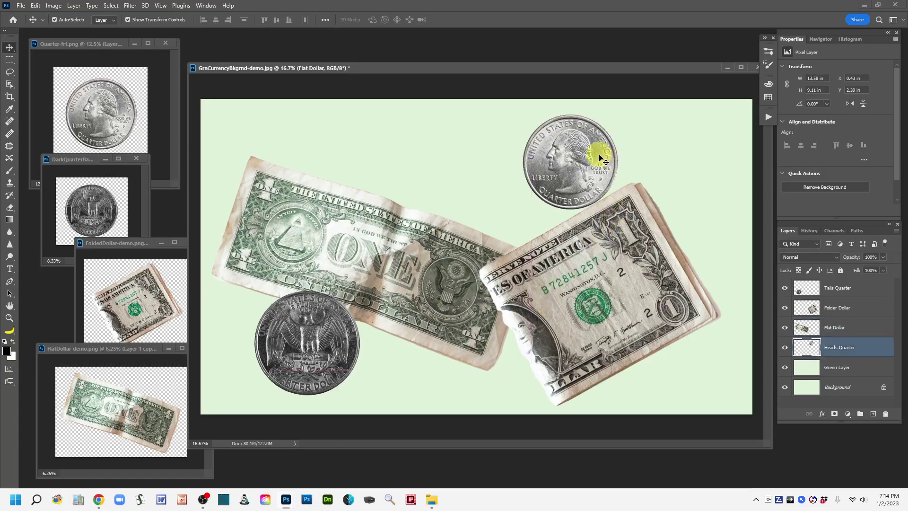
{"action": "left_click_drag", "start_coordinate": [592, 152], "coordinate": [531, 331]}
{"action": "left_click_drag", "start_coordinate": [614, 292], "coordinate": [582, 183]}
{"action": "left_click", "coordinate": [522, 386]}
{"action": "left_click_drag", "start_coordinate": [522, 387], "coordinate": [611, 373]}
{"action": "left_click_drag", "start_coordinate": [600, 229], "coordinate": [602, 237]}
{"action": "mouse_move", "coordinate": [345, 371]}
{"action": "left_mouse_down"}
{"action": "mouse_move", "coordinate": [336, 370]}
{"action": "mouse_move", "coordinate": [353, 373]}
{"action": "mouse_move", "coordinate": [352, 381]}
{"action": "left_mouse_up"}
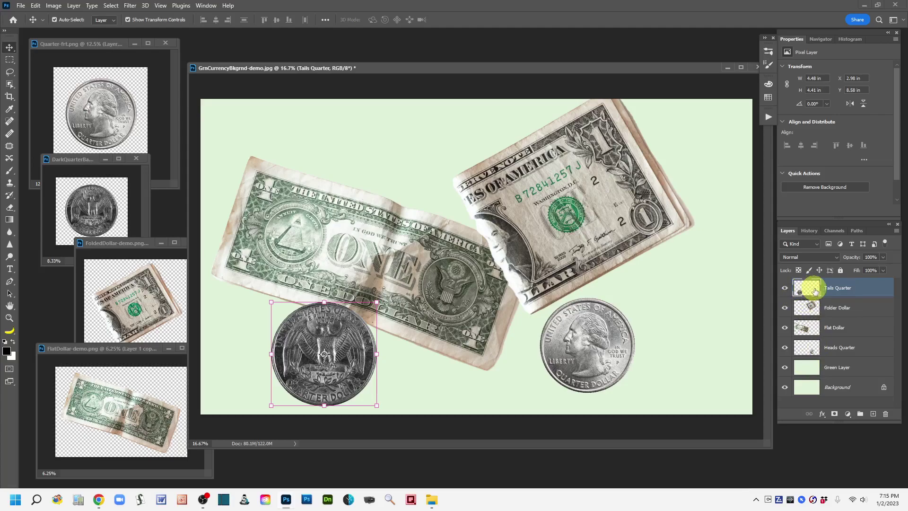
Step: Hide all layers below Tails Quarter to view it alone, and show them again
{"action": "left_click_drag", "start_coordinate": [784, 307], "coordinate": [784, 388]}
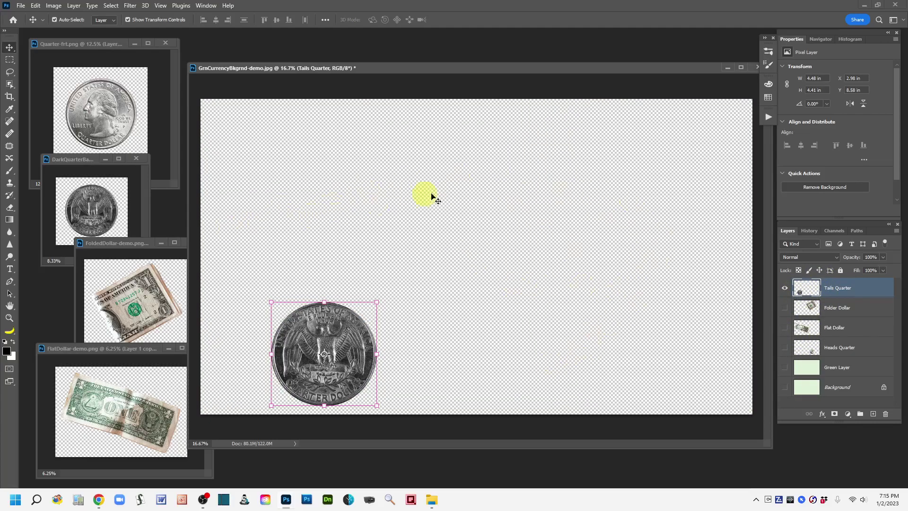
{"action": "left_click_drag", "start_coordinate": [785, 307], "coordinate": [784, 387]}
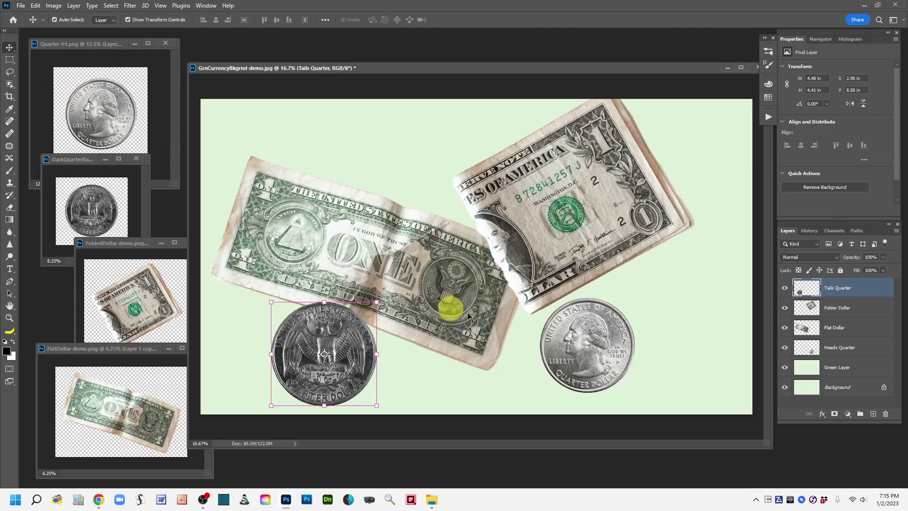
Step: Raise the Heads Quarter layer above Folder Dollar and place the heads quarter at about X 18.54 in, Y 4.97 in, the tails quarter at X 1.32 in, Y 8.14 in
{"action": "left_click_drag", "start_coordinate": [574, 335], "coordinate": [664, 298]}
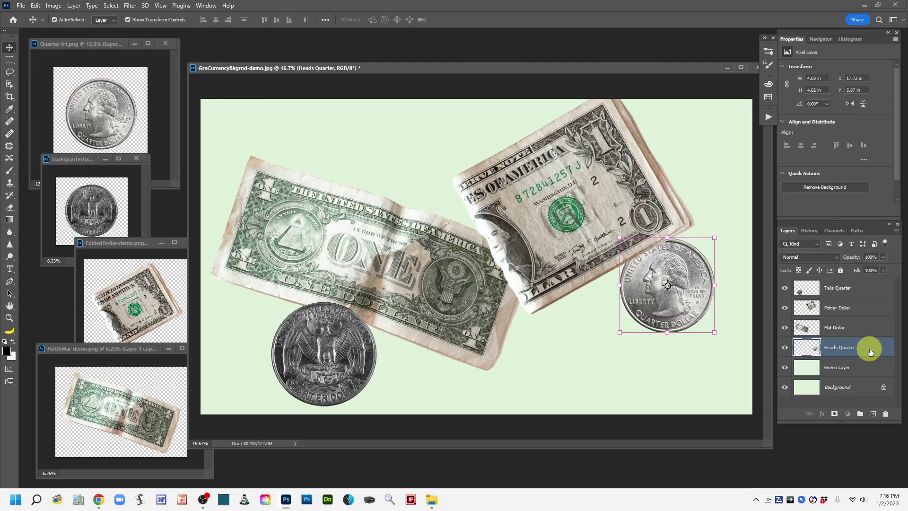
{"action": "left_click_drag", "start_coordinate": [870, 350], "coordinate": [870, 302]}
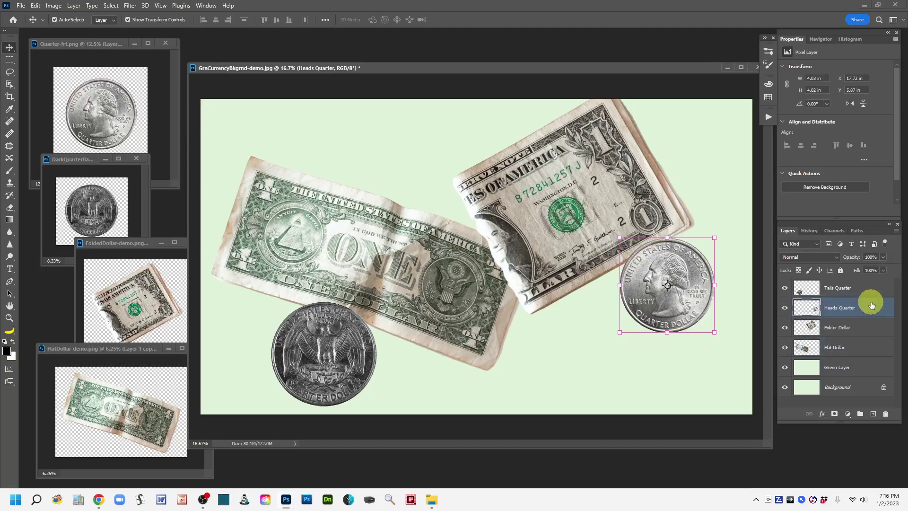
{"action": "left_click_drag", "start_coordinate": [676, 309], "coordinate": [641, 306]}
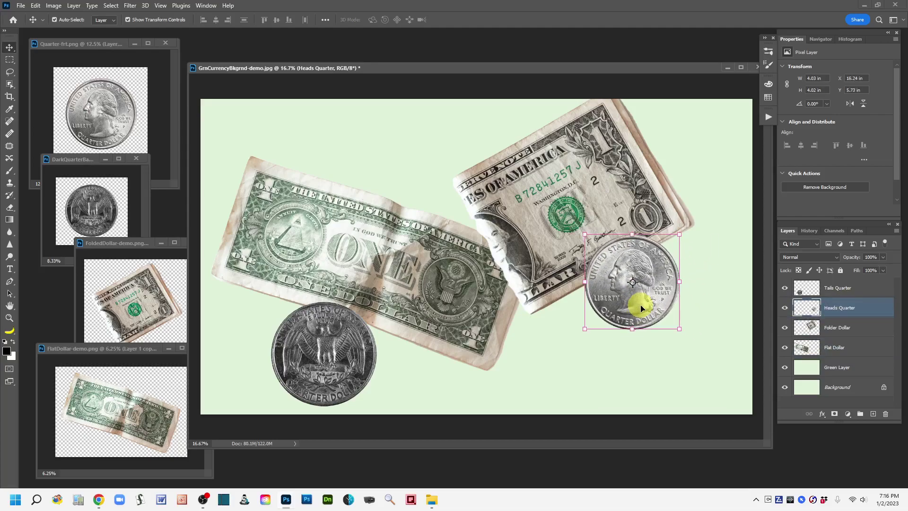
{"action": "left_click_drag", "start_coordinate": [345, 381], "coordinate": [306, 365]}
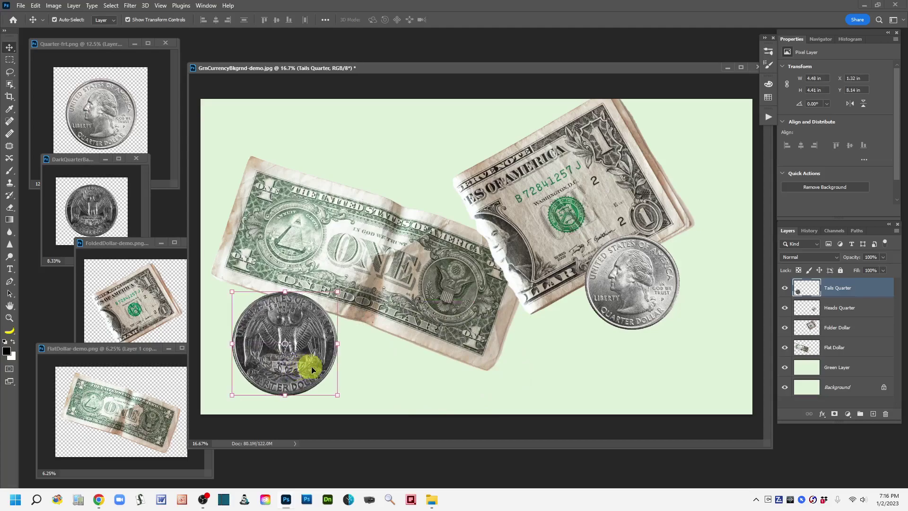
{"action": "left_click_drag", "start_coordinate": [647, 321], "coordinate": [699, 300]}
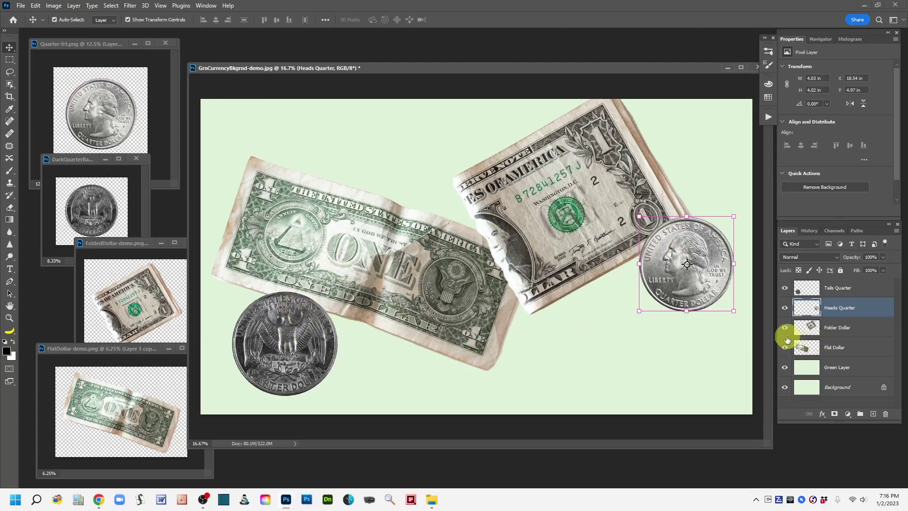
Step: Toggle the Tails Quarter layer's visibility off and on twice to compare the composite with and without it
{"action": "left_click", "coordinate": [283, 352]}
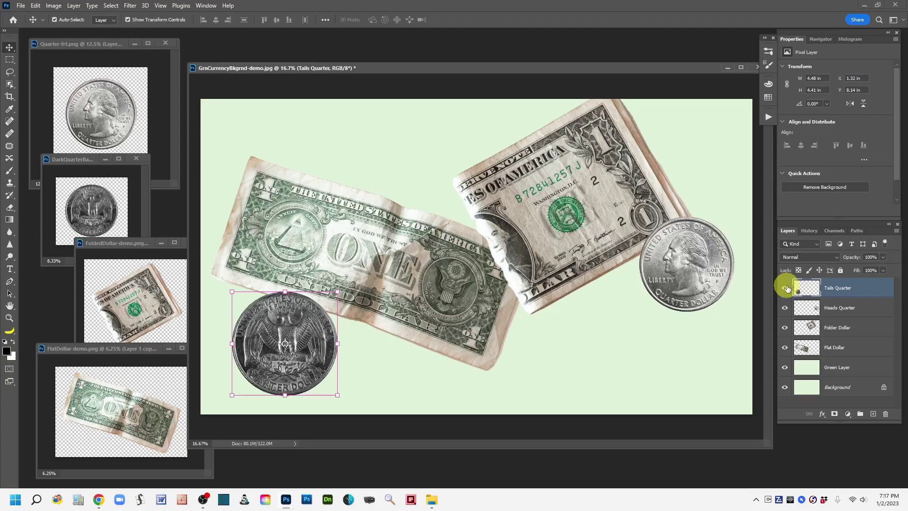
{"action": "left_click", "coordinate": [784, 288]}
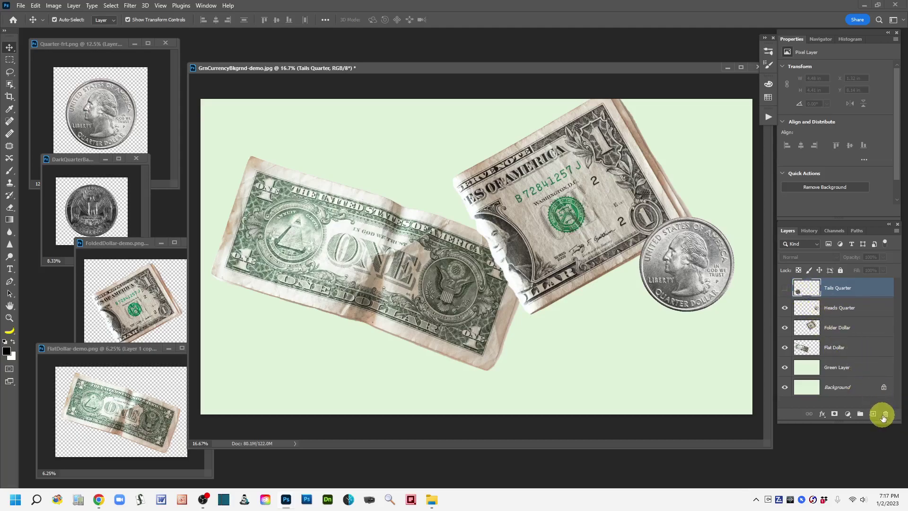
{"action": "left_click", "coordinate": [785, 289]}
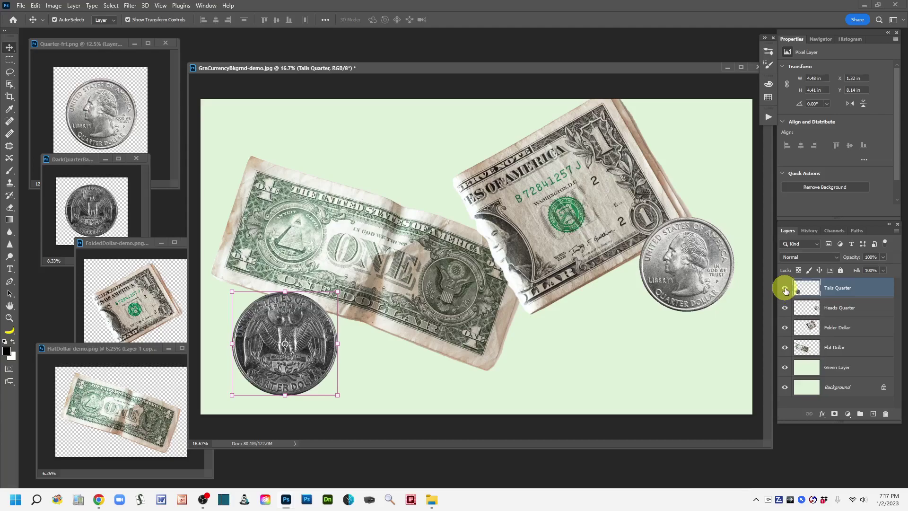
{"action": "left_click", "coordinate": [785, 288]}
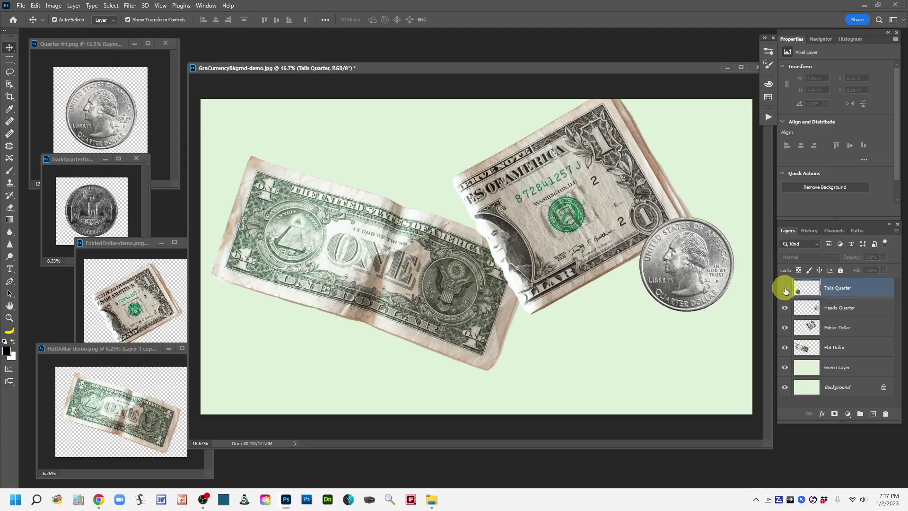
{"action": "left_click", "coordinate": [786, 290]}
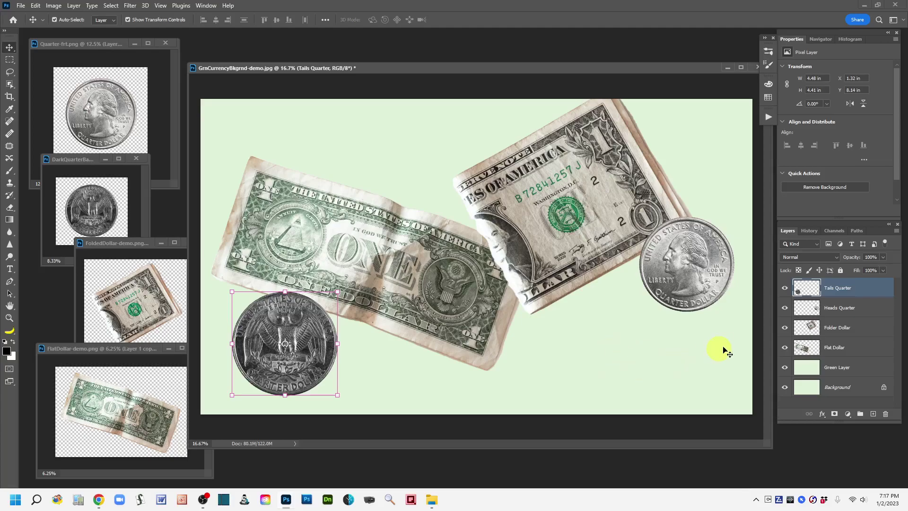
Step: Duplicate the Heads Quarter layer and place the copy beside the tails quarter at about X 5 in, Y 8.95 in
{"action": "left_click", "coordinate": [694, 265]}
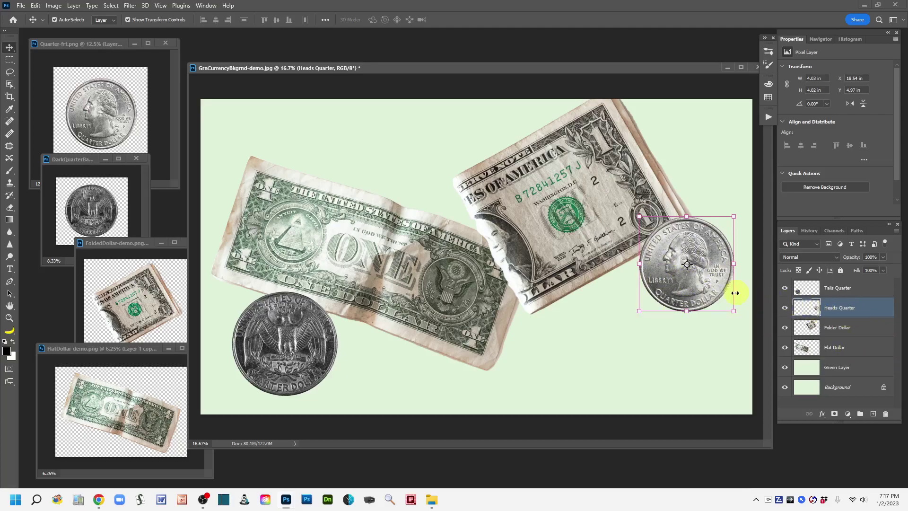
{"action": "left_click", "coordinate": [667, 285]}
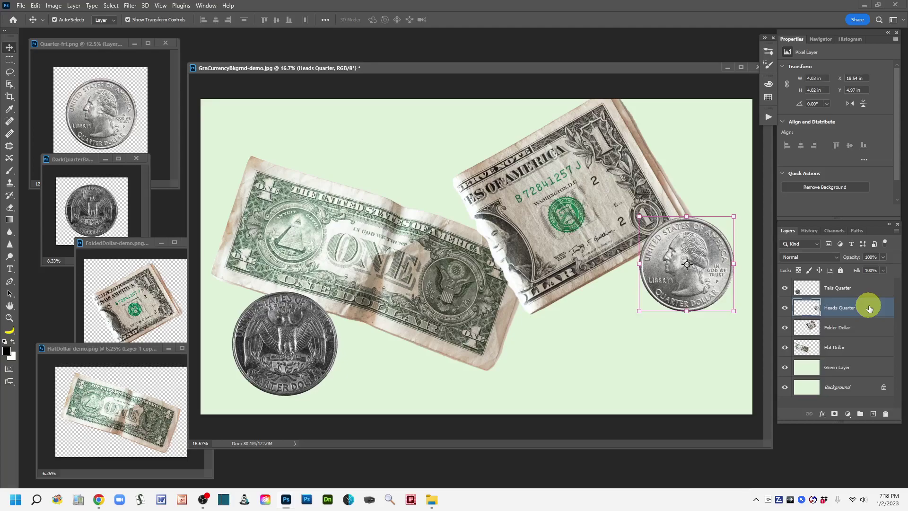
{"action": "left_click_drag", "start_coordinate": [866, 302], "coordinate": [869, 390]}
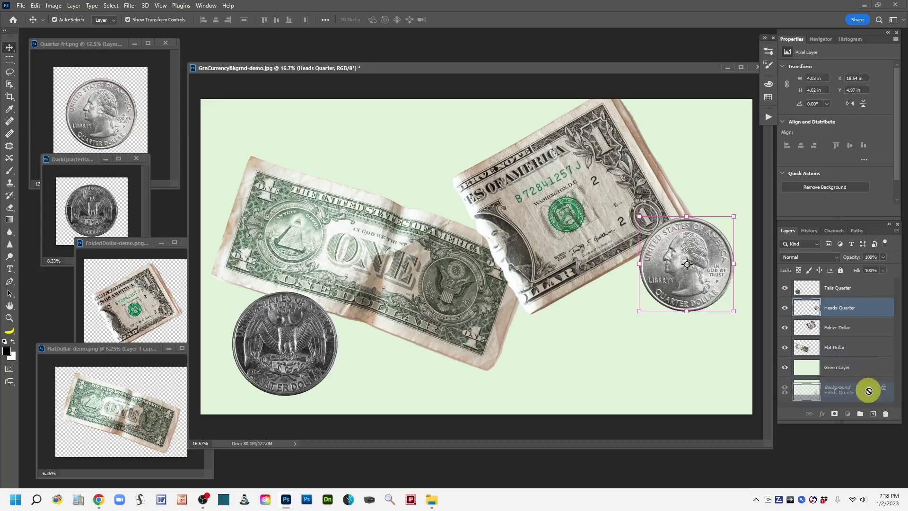
{"action": "left_click_drag", "start_coordinate": [869, 390], "coordinate": [873, 415]}
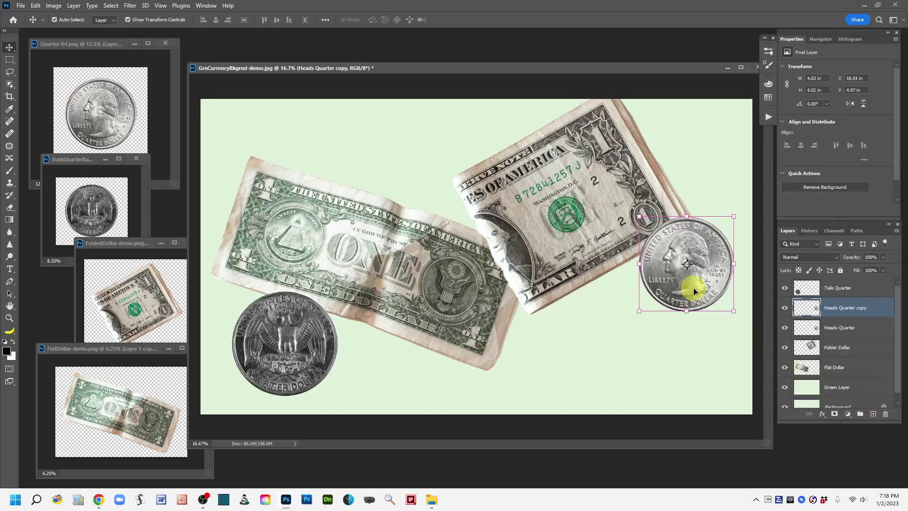
{"action": "left_click_drag", "start_coordinate": [688, 293], "coordinate": [631, 352]}
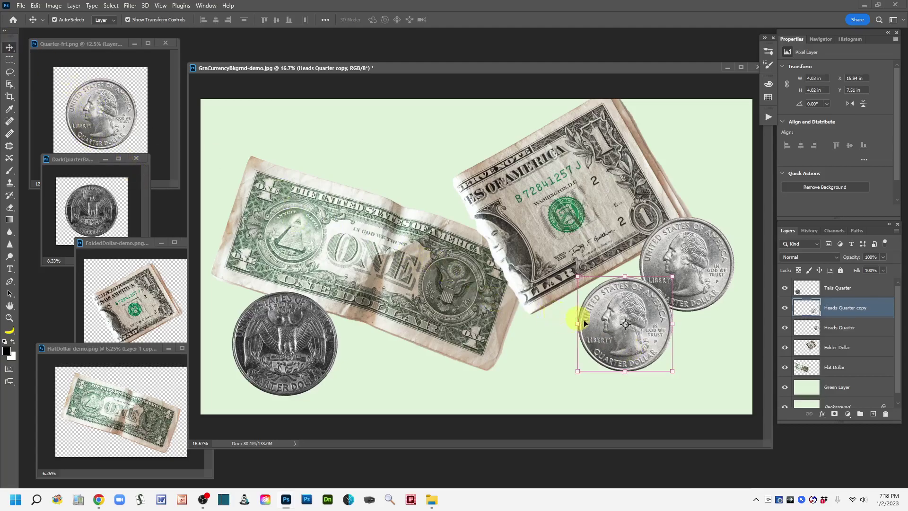
{"action": "left_click_drag", "start_coordinate": [611, 341], "coordinate": [359, 374]}
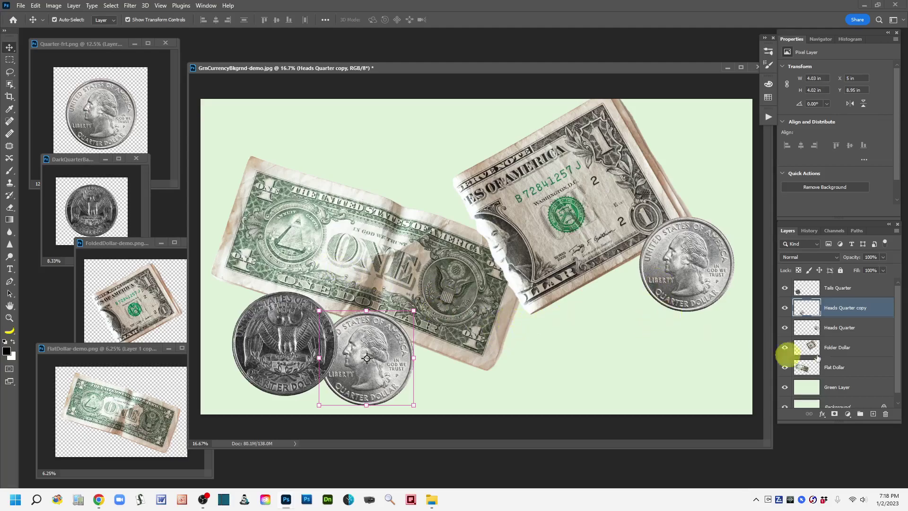
Step: Add a new empty layer above Tails Quarter and view it alone by hiding and reshowing the other layers
{"action": "left_click", "coordinate": [867, 293]}
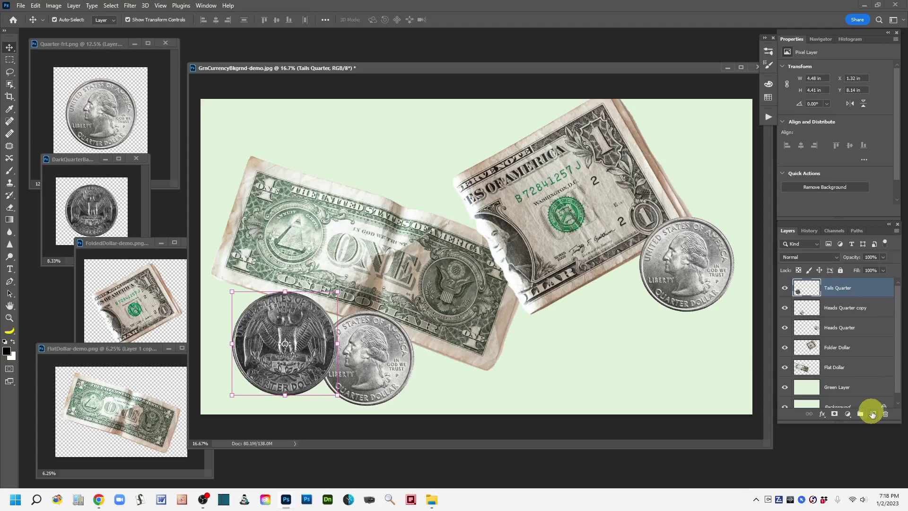
{"action": "left_click", "coordinate": [872, 414]}
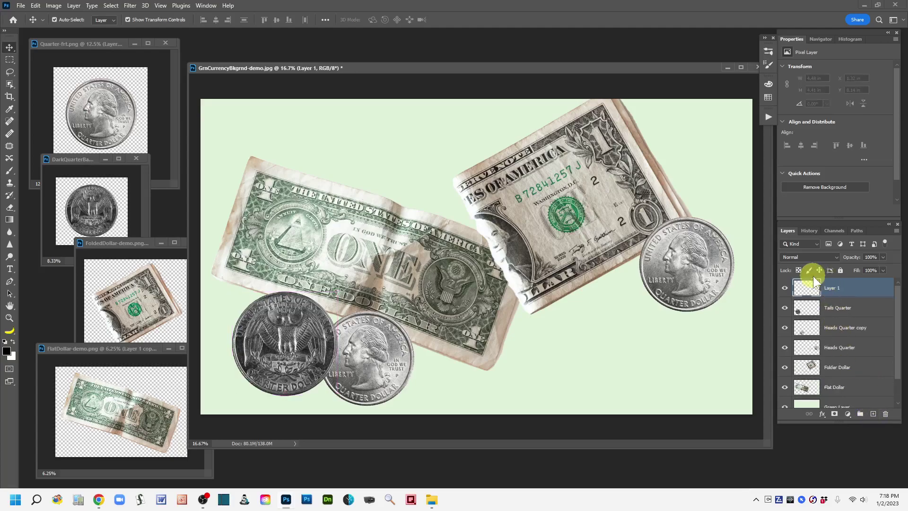
{"action": "mouse_move", "coordinate": [784, 309]}
{"action": "left_mouse_down"}
{"action": "mouse_move", "coordinate": [784, 414]}
{"action": "mouse_move", "coordinate": [784, 300]}
{"action": "left_mouse_up"}
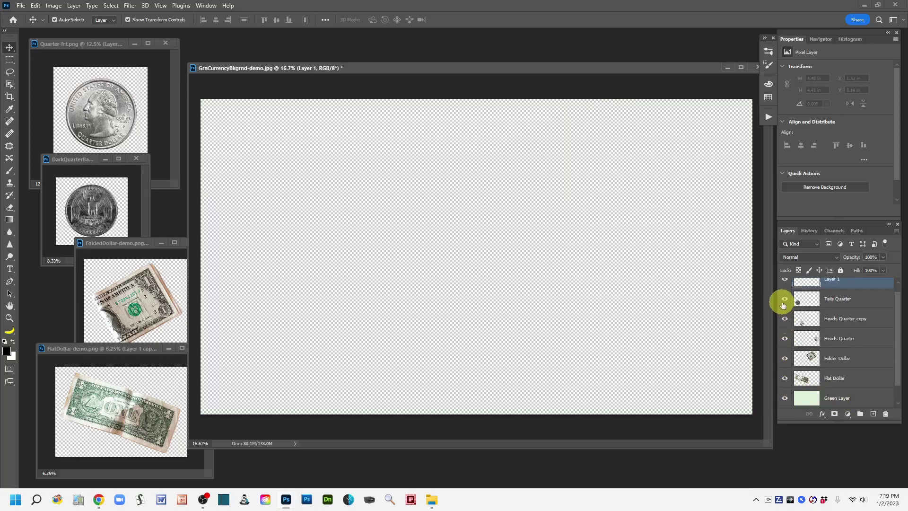
{"action": "scroll", "coordinate": [893, 338], "scroll_direction": "up", "scroll_amount": 1}
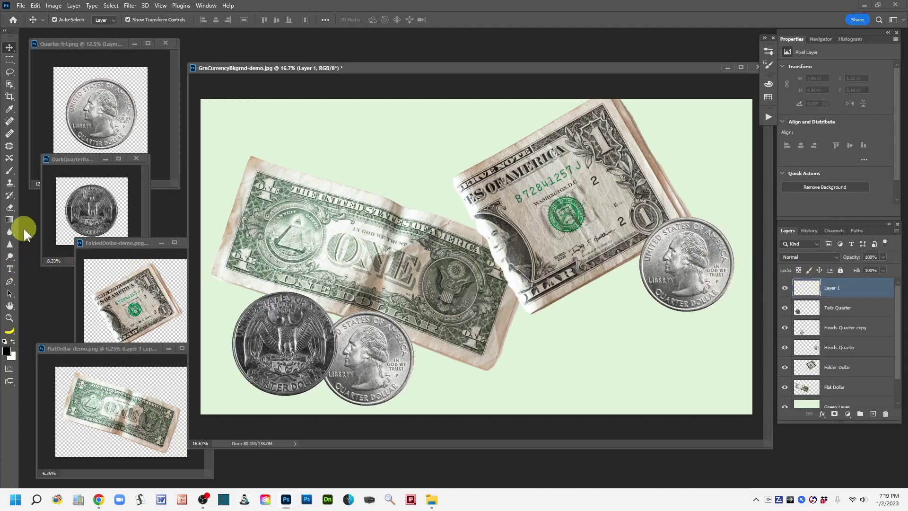
Step: Activate the Horizontal Type tool and set its font to GOOD BRUSH
{"action": "left_click", "coordinate": [9, 269]}
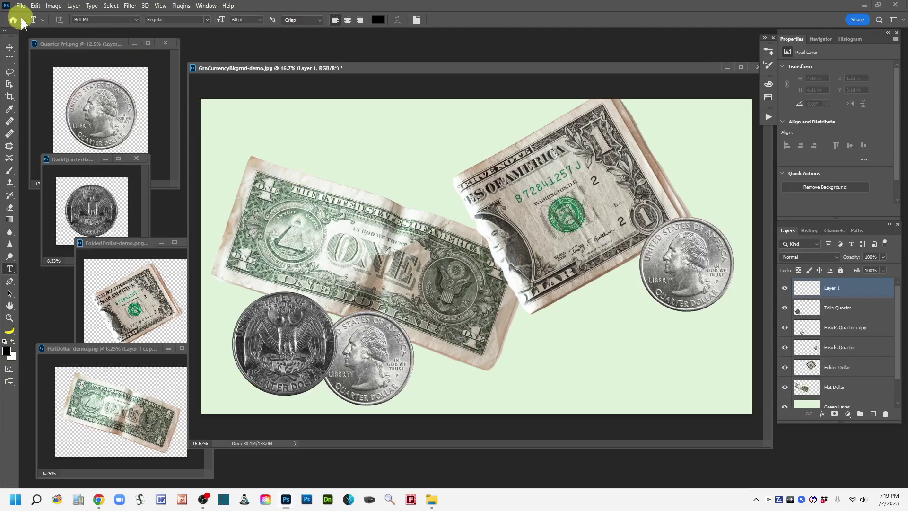
{"action": "left_click", "coordinate": [135, 20]}
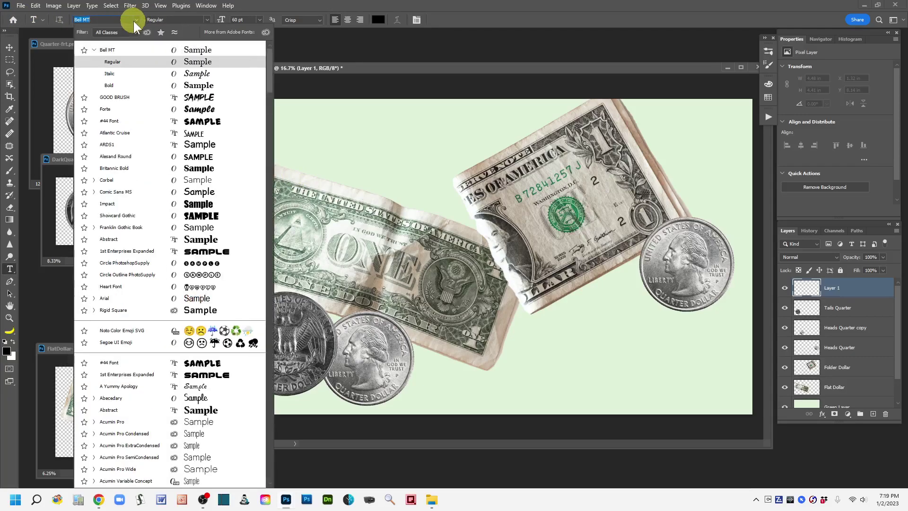
{"action": "left_click", "coordinate": [197, 97]}
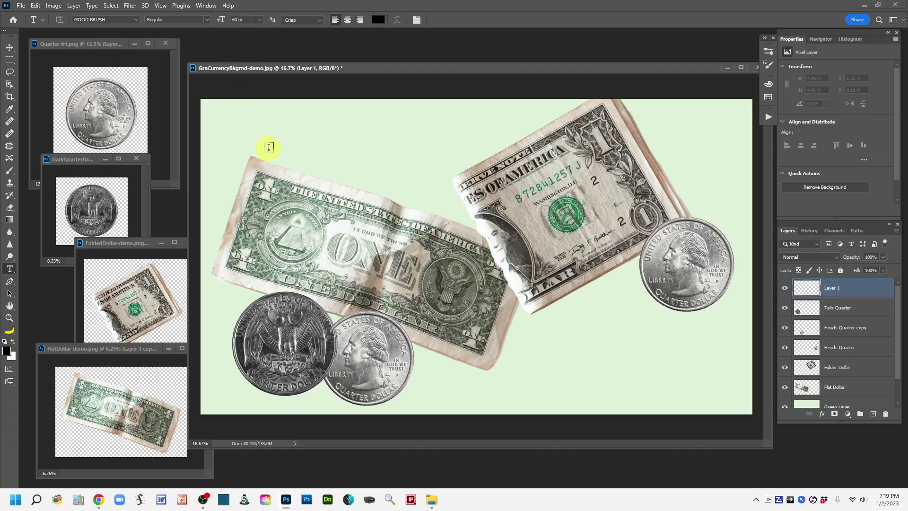
Step: Add the text "This is Money!" above the flat dollar and move it slightly toward the folded dollar
{"action": "left_click", "coordinate": [259, 130]}
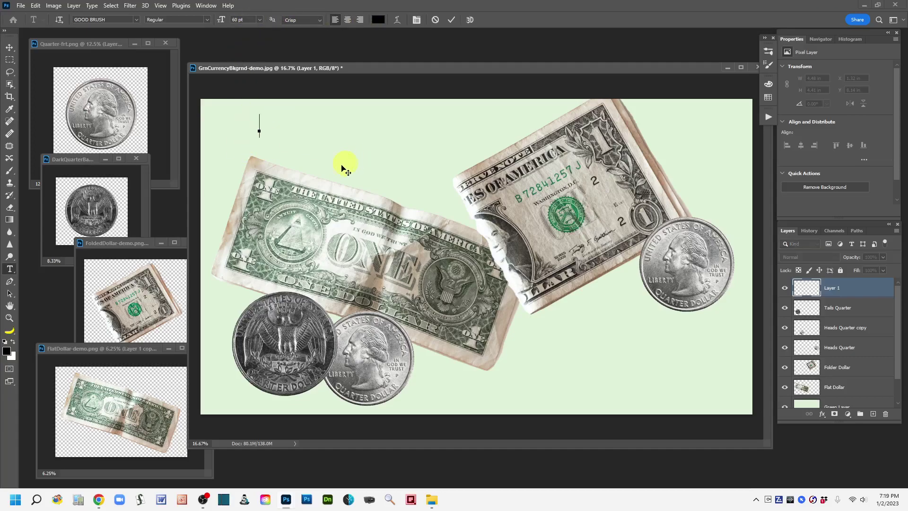
{"action": "type", "text": "TH"}
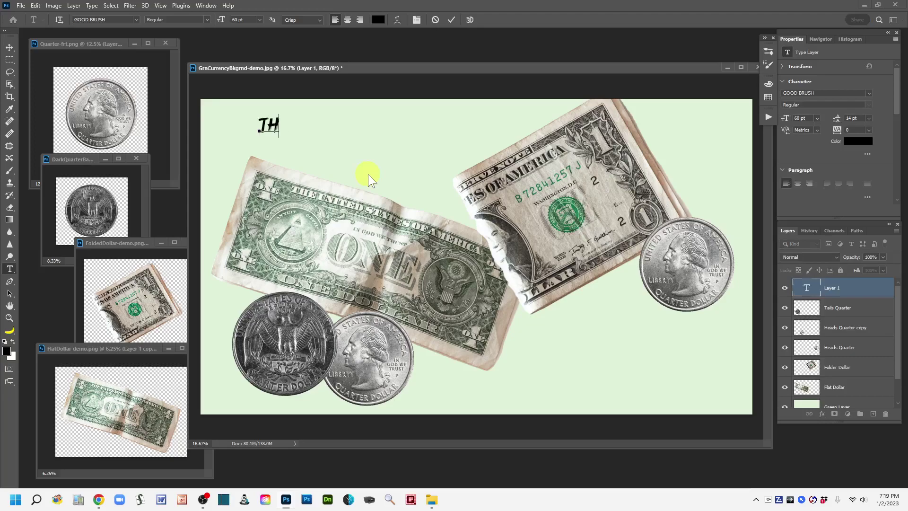
{"action": "type", "text": "IS IS MON"}
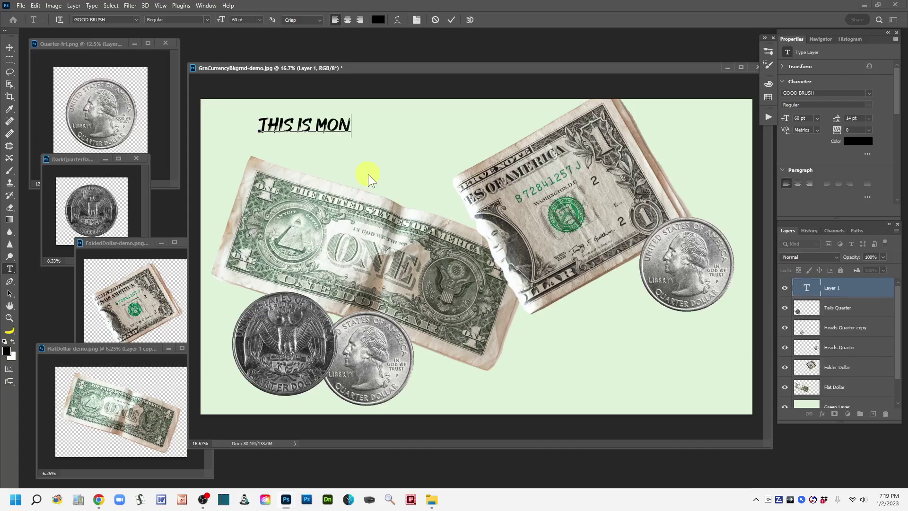
{"action": "type", "text": "EY!"}
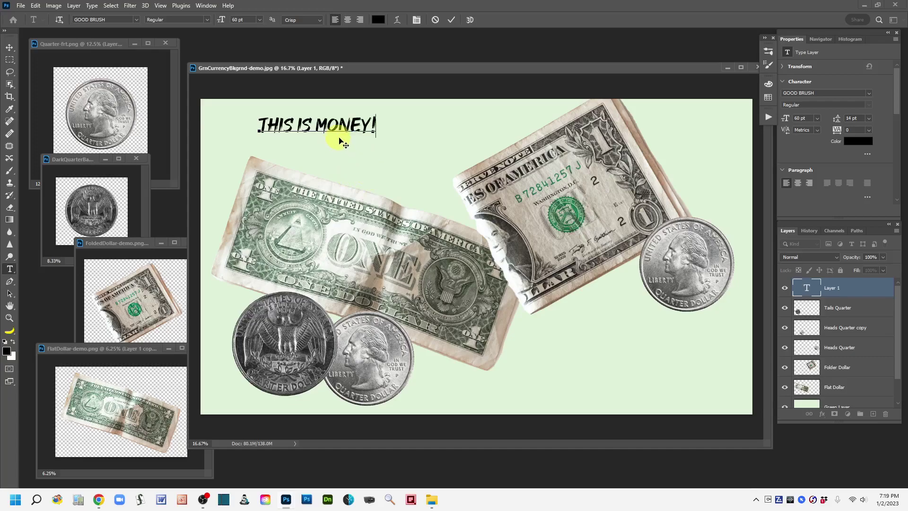
{"action": "left_click", "coordinate": [10, 47]}
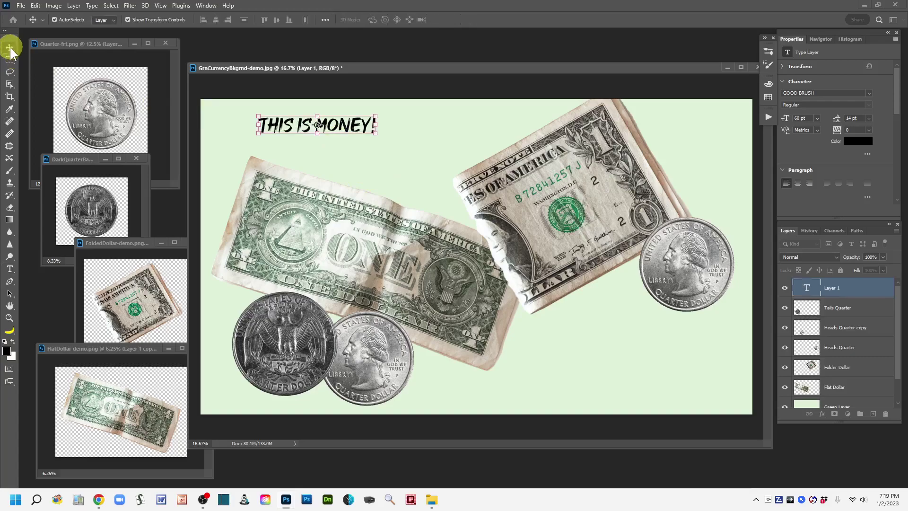
{"action": "left_click_drag", "start_coordinate": [343, 130], "coordinate": [405, 131]}
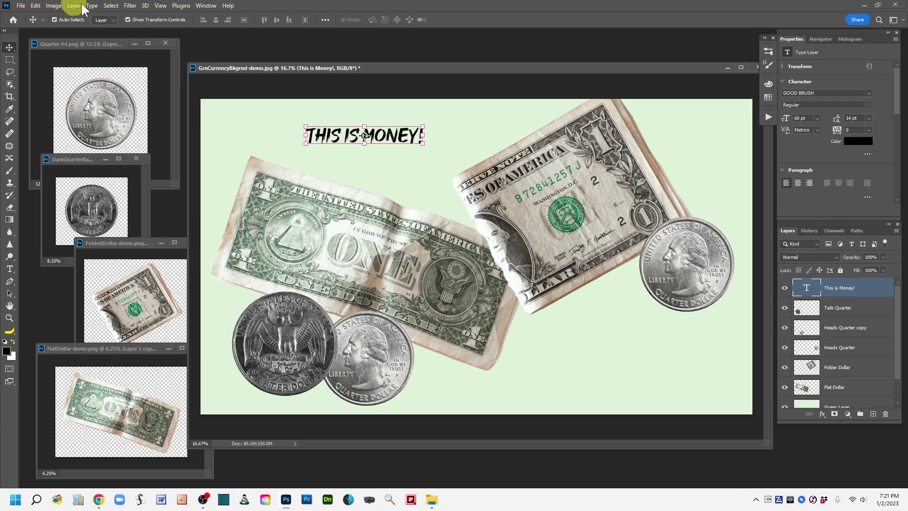
Step: Free-transform the "This is Money!" text to about 187% width and 257% height
{"action": "left_click", "coordinate": [36, 6]}
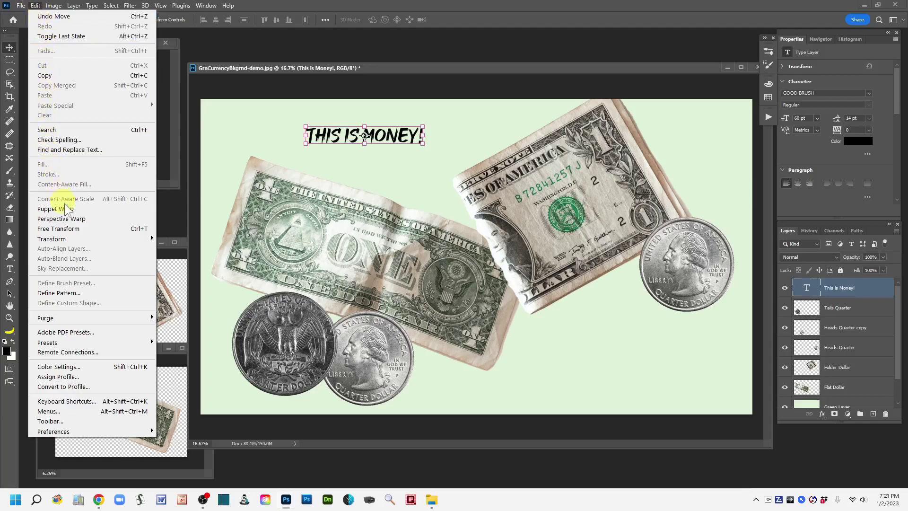
{"action": "mouse_move", "coordinate": [73, 239]}
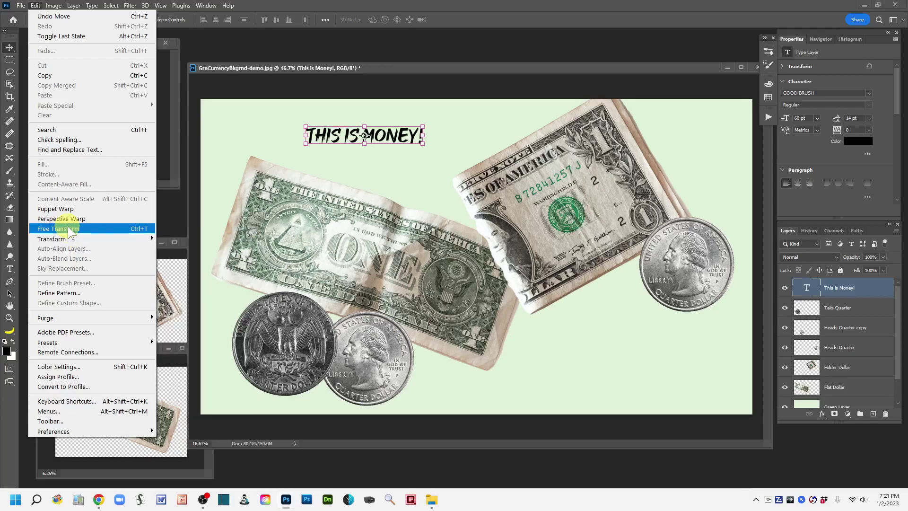
{"action": "left_click", "coordinate": [70, 229]}
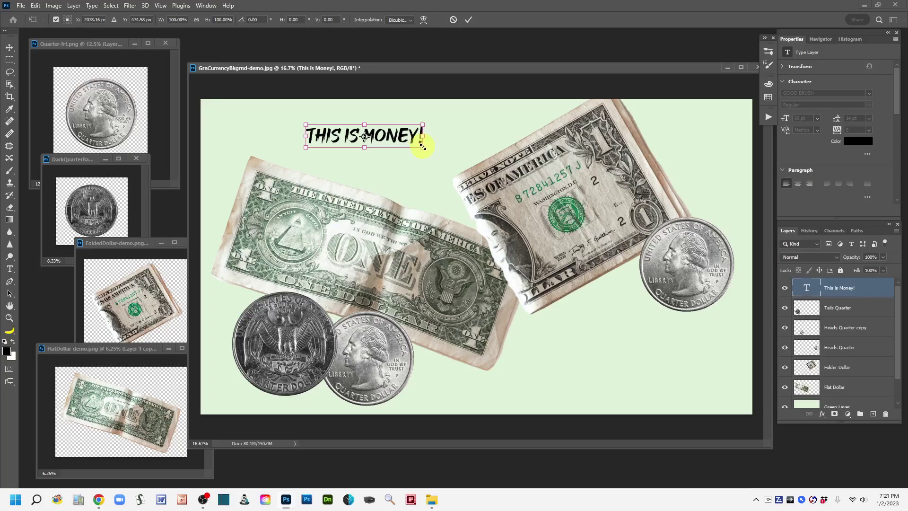
{"action": "left_click_drag", "start_coordinate": [422, 148], "coordinate": [466, 173]}
{"action": "left_click_drag", "start_coordinate": [305, 125], "coordinate": [251, 104]}
{"action": "left_click_drag", "start_coordinate": [386, 148], "coordinate": [404, 139]}
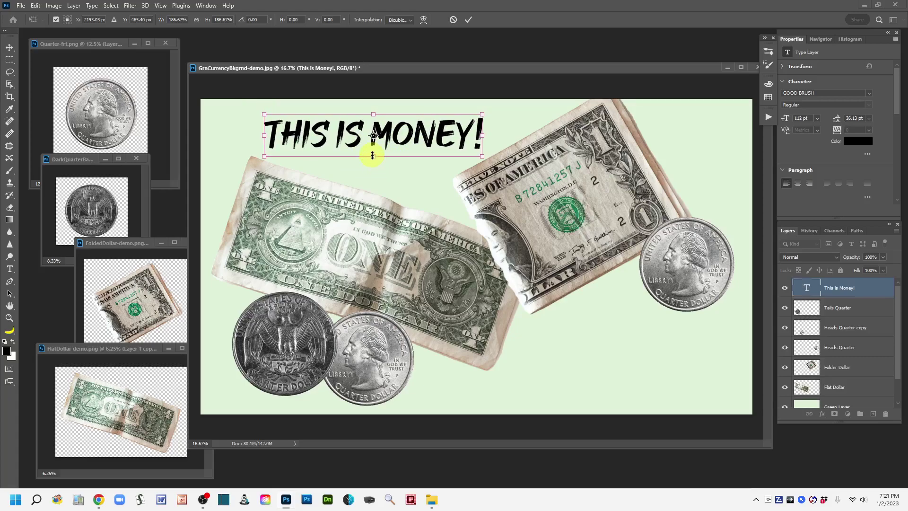
{"action": "left_click_drag", "start_coordinate": [373, 156], "coordinate": [372, 166]}
{"action": "left_click_drag", "start_coordinate": [372, 116], "coordinate": [372, 108]}
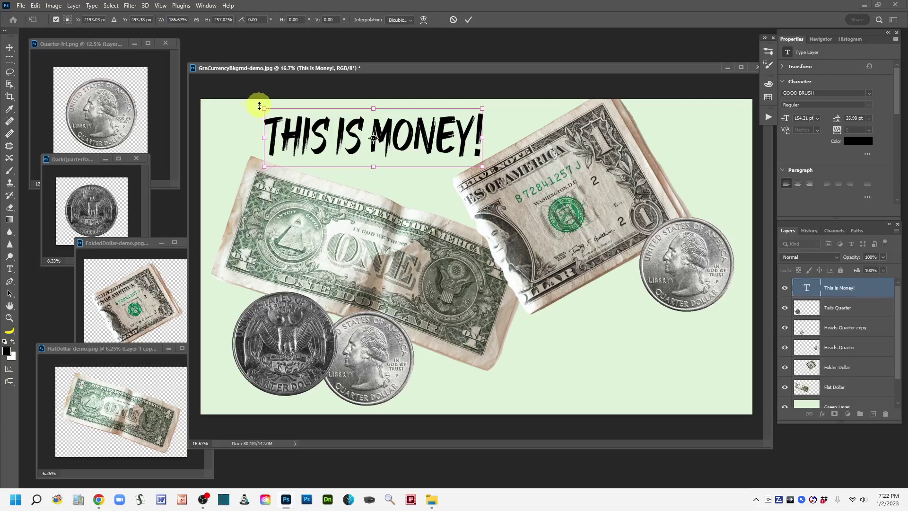
Step: Rotate the text to about -11.8°, shift it toward the folded dollar, stretch its height to about 296% and commit the transform
{"action": "left_click_drag", "start_coordinate": [258, 108], "coordinate": [254, 131]}
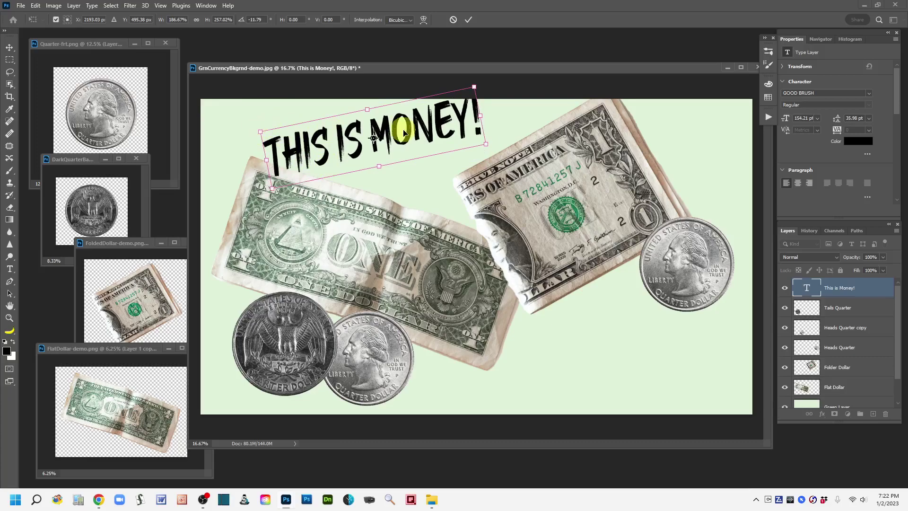
{"action": "left_click_drag", "start_coordinate": [371, 164], "coordinate": [391, 173]}
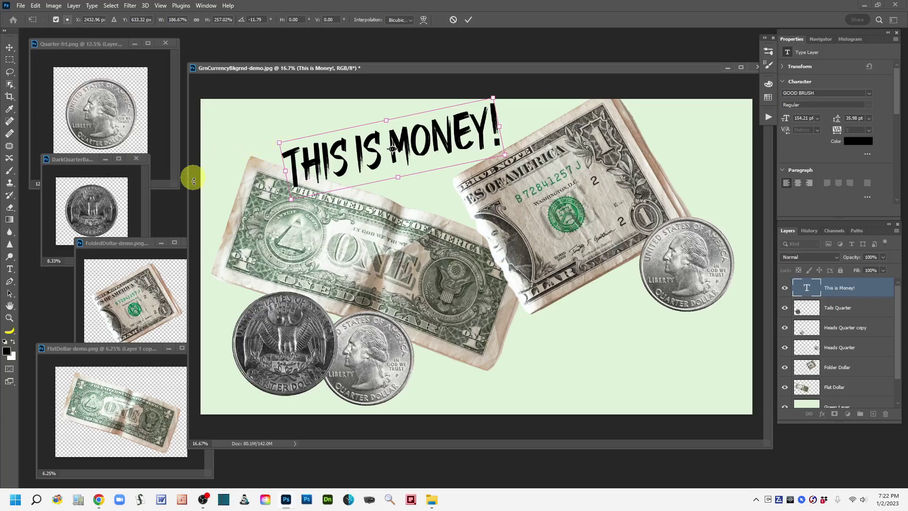
{"action": "left_click_drag", "start_coordinate": [396, 176], "coordinate": [401, 185]}
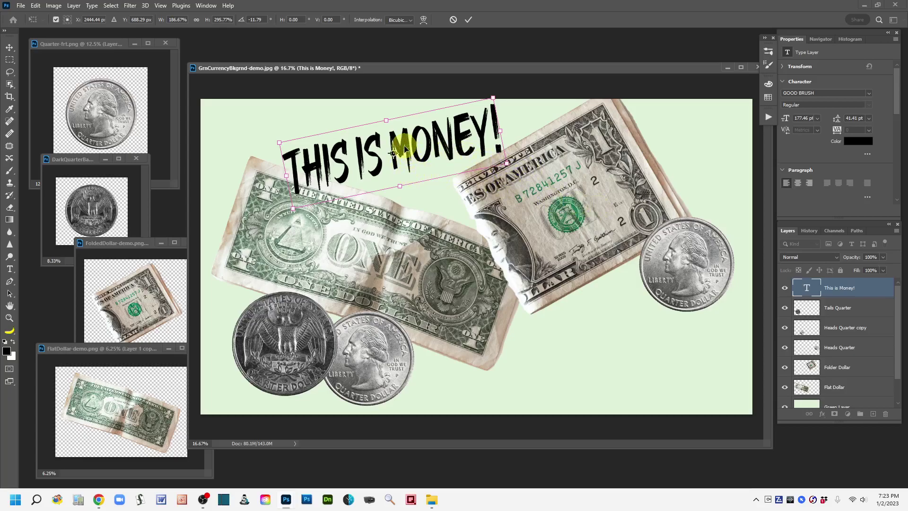
{"action": "left_click", "coordinate": [9, 47]}
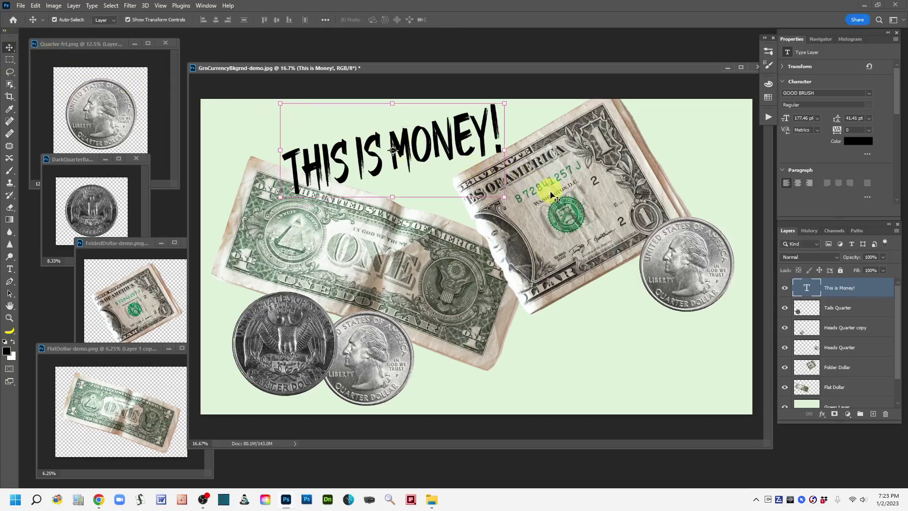
{"action": "left_click_drag", "start_coordinate": [423, 141], "coordinate": [423, 141]}
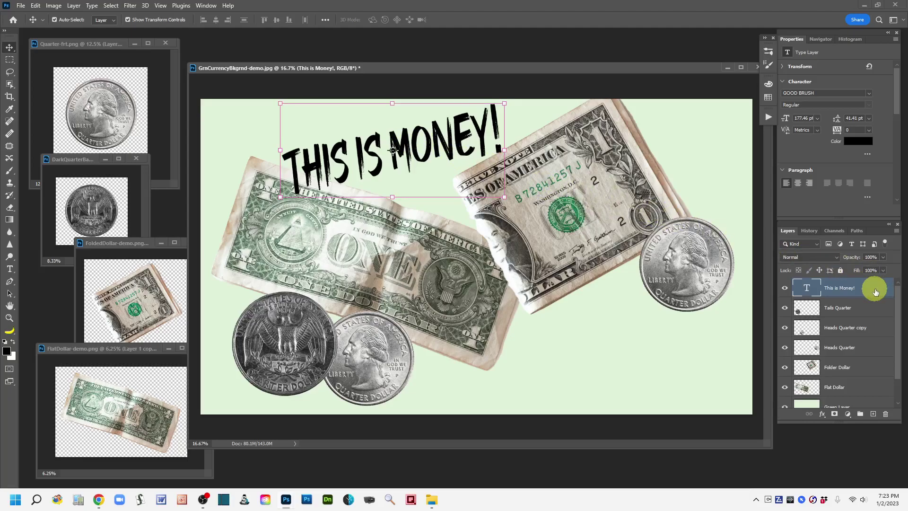
Step: Move the "This is Money!" layer directly below Folder Dollar and place the text under the folded dollar bill
{"action": "left_click_drag", "start_coordinate": [875, 291], "coordinate": [874, 377]}
{"action": "left_click_drag", "start_coordinate": [367, 148], "coordinate": [528, 350]}
{"action": "left_click_drag", "start_coordinate": [529, 328], "coordinate": [532, 321]}
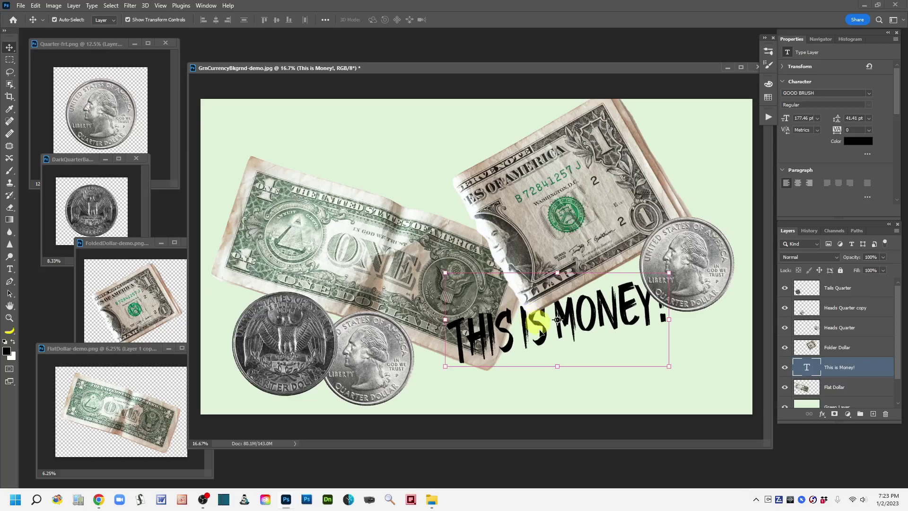
{"action": "left_click", "coordinate": [706, 370]}
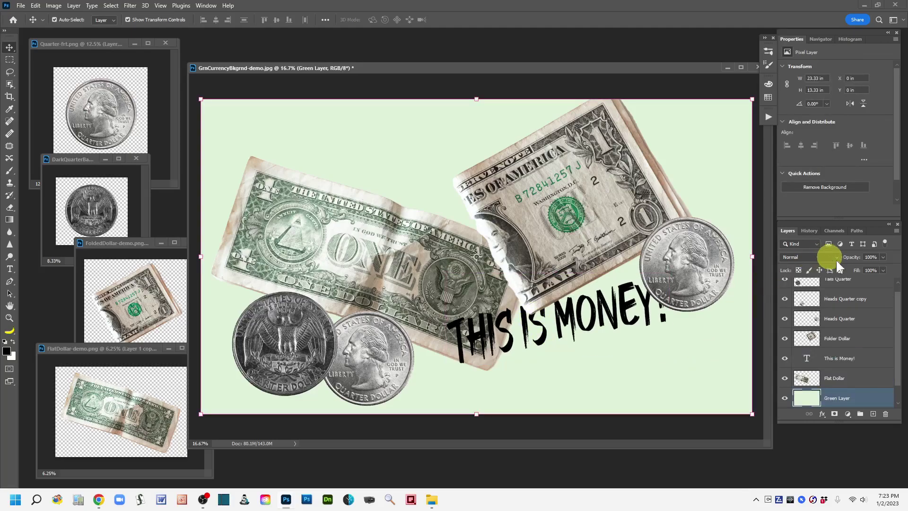
{"action": "scroll", "coordinate": [884, 312], "scroll_direction": "up", "scroll_amount": 1}
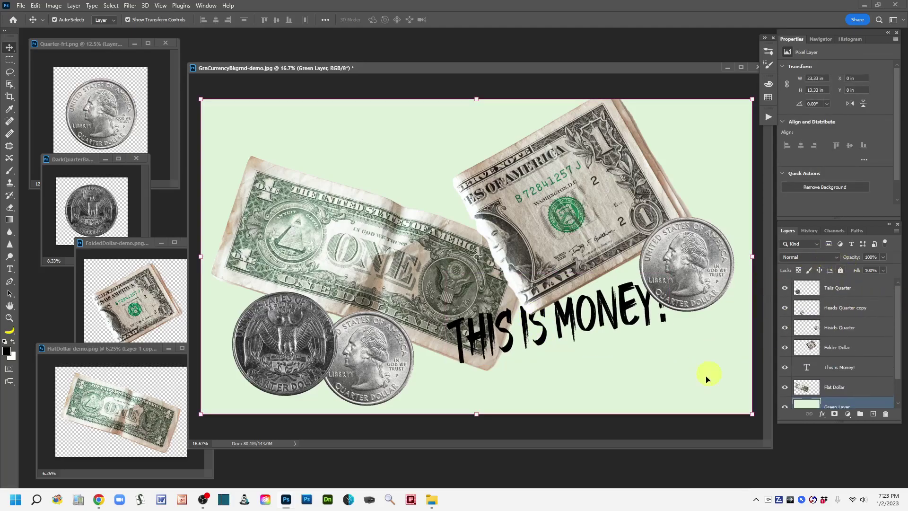
{"action": "left_click_drag", "start_coordinate": [585, 318], "coordinate": [621, 347]}
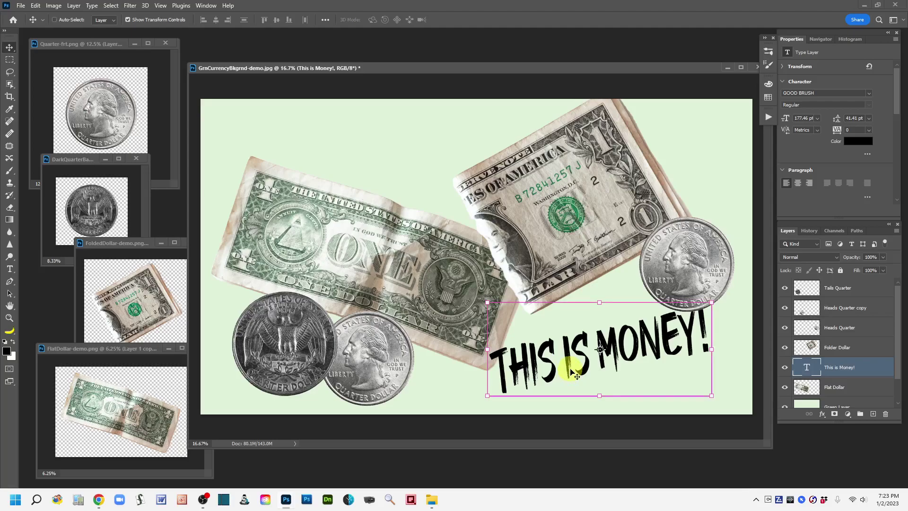
Step: Undo the text moves and bring the "This is Money!" layer back to the front of the layer stack
{"action": "key", "text": "ctrl+z"}
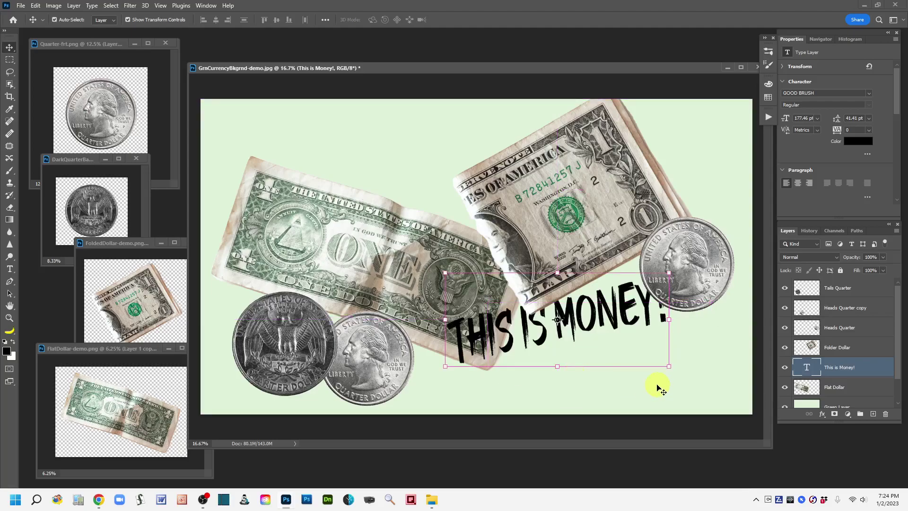
{"action": "key", "text": "ctrl+z"}
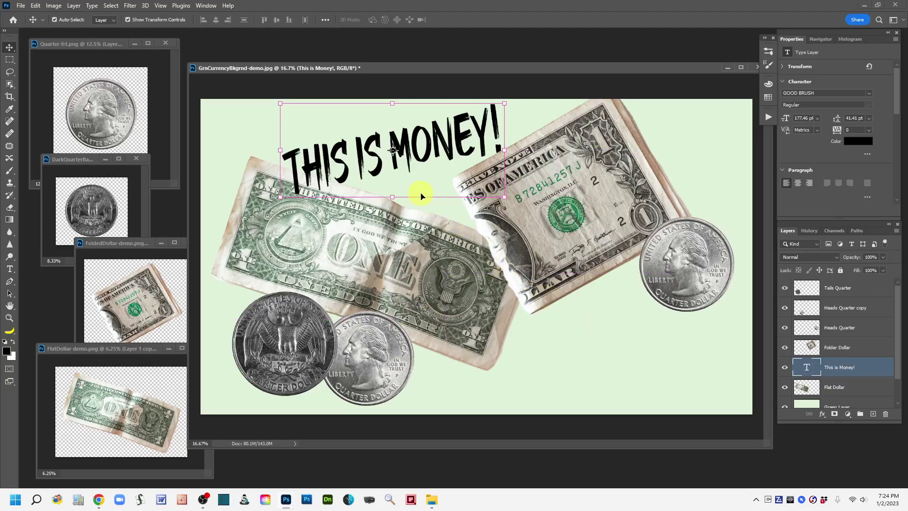
{"action": "key", "text": "ctrl"}
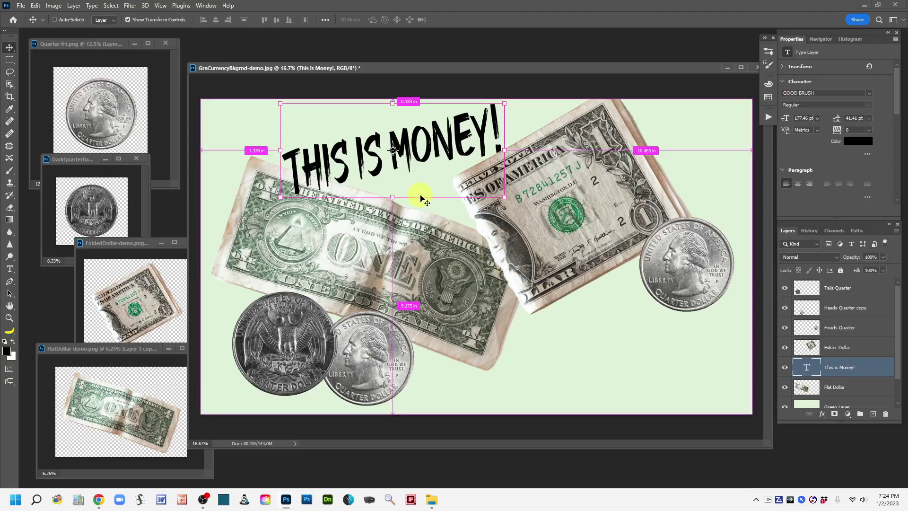
{"action": "key", "text": "ctrl+shift+bracketright"}
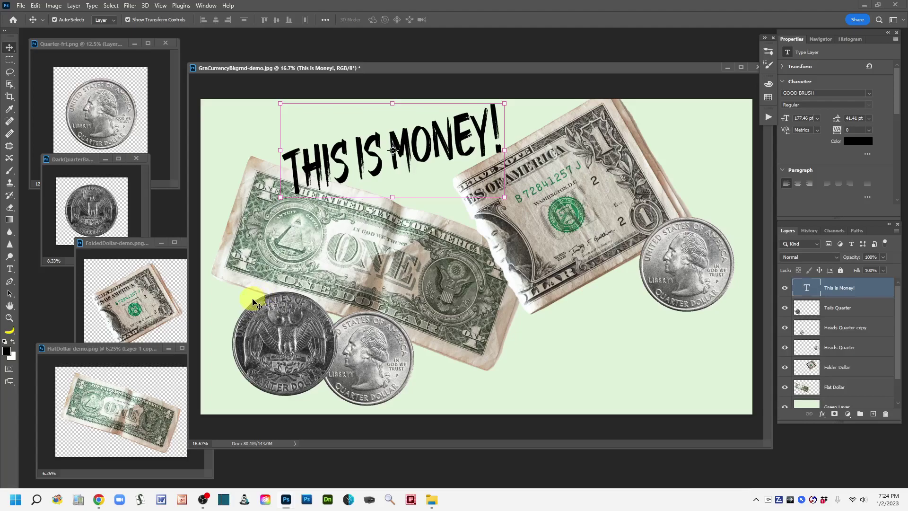
Step: Move the folded dollar down to about Y 1.67 in and shift the "This is Money!" text to span the gap between the bills
{"action": "left_click", "coordinate": [551, 282]}
{"action": "left_click_drag", "start_coordinate": [551, 283], "coordinate": [550, 328]}
{"action": "left_click", "coordinate": [380, 145]}
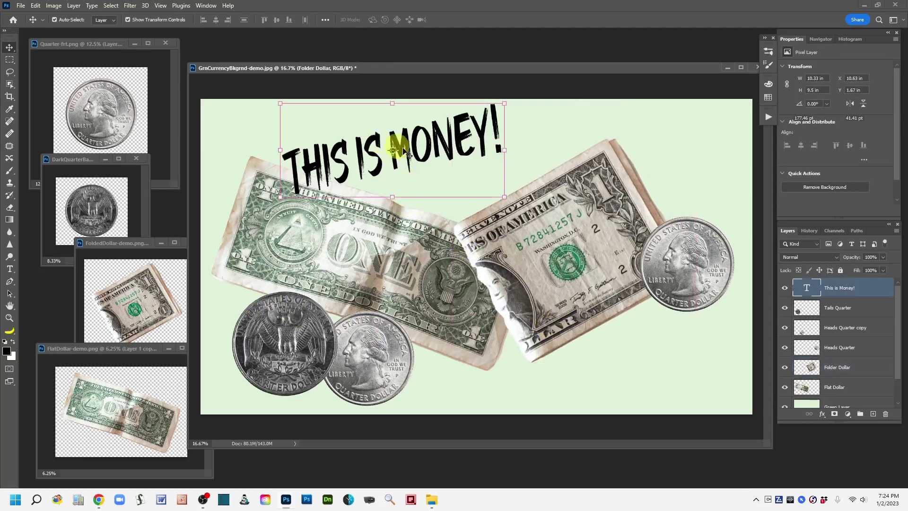
{"action": "left_click_drag", "start_coordinate": [411, 151], "coordinate": [458, 156]}
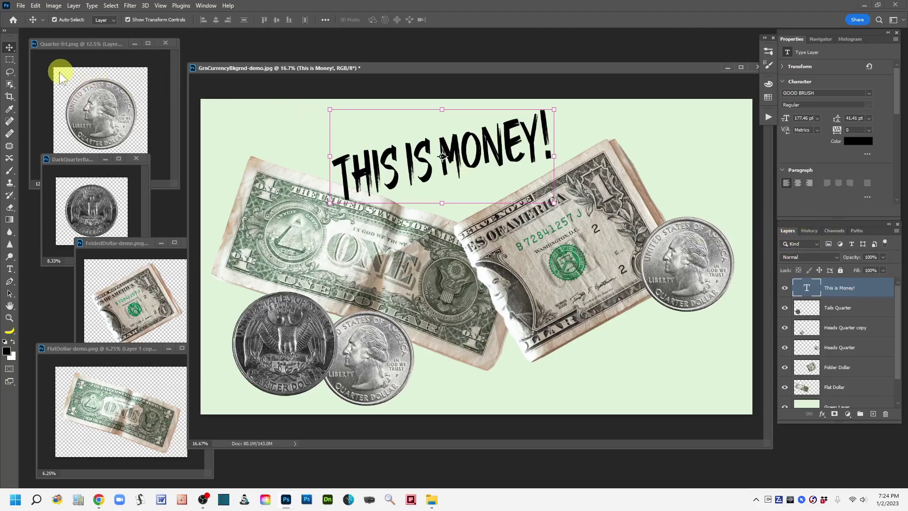
Step: Activate the Lasso tool, add a Vibrance adjustment layer above the "This is Money!" layer and select its adjustment thumbnail
{"action": "left_click", "coordinate": [10, 74]}
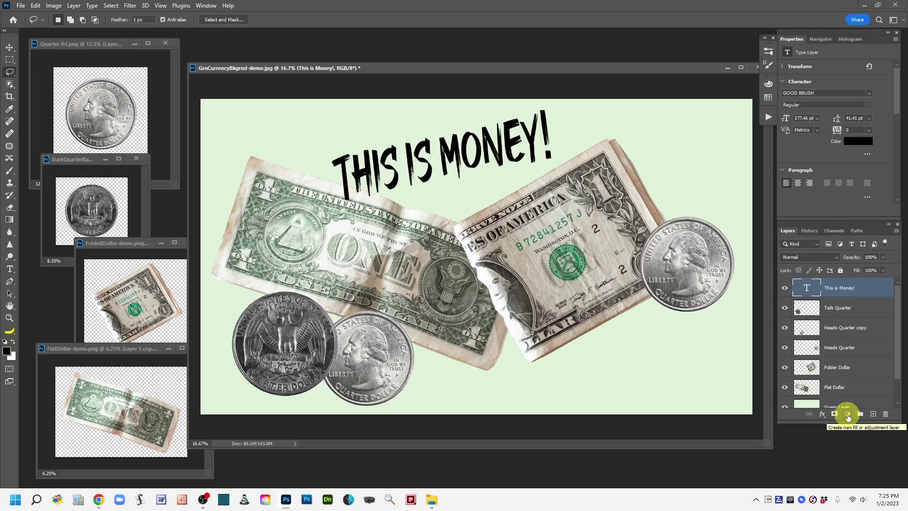
{"action": "left_click", "coordinate": [847, 414]}
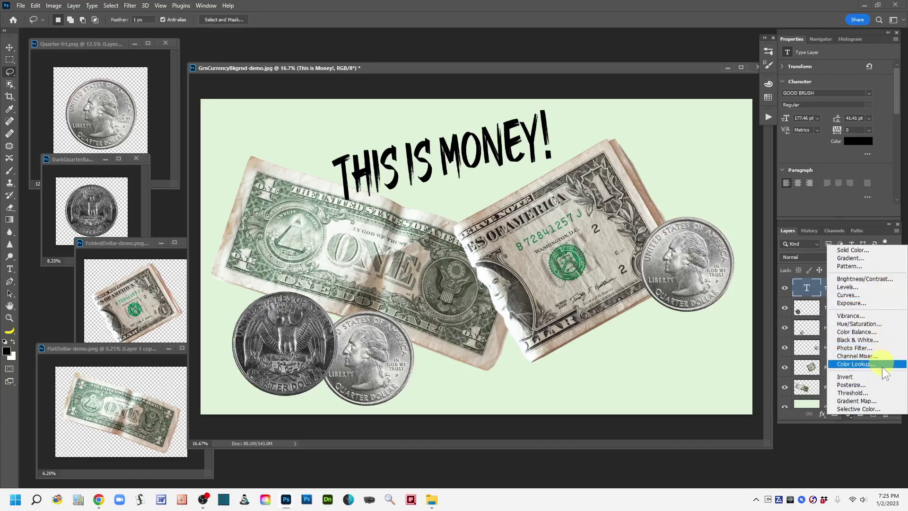
{"action": "left_click", "coordinate": [880, 314]}
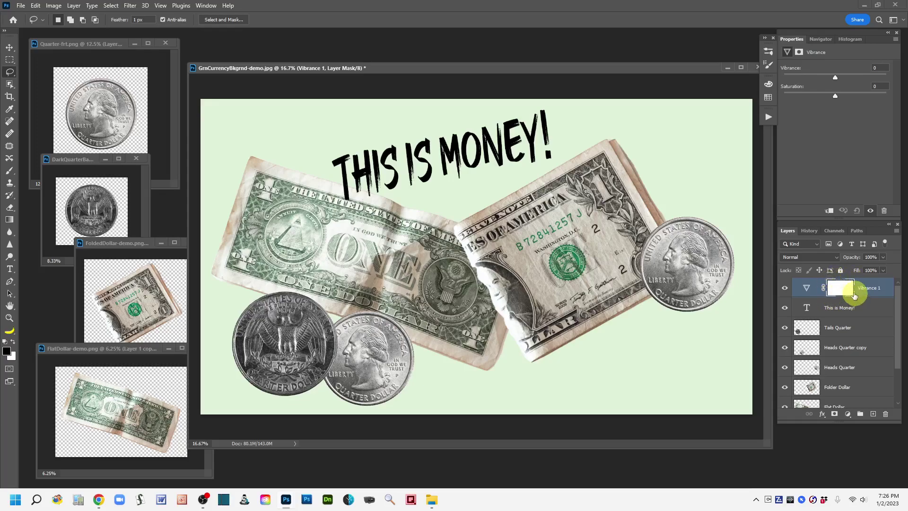
{"action": "left_click", "coordinate": [805, 287]}
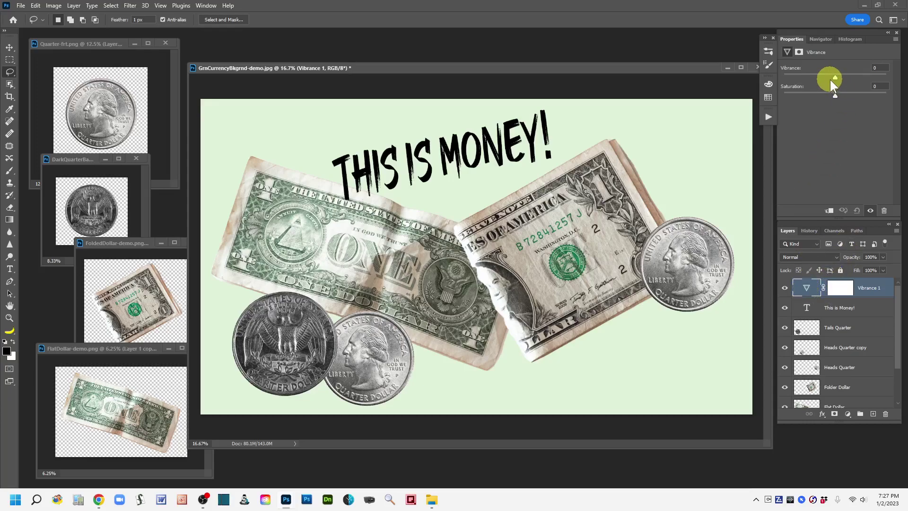
Step: Try several vibrance and saturation levels, including Saturation -100, and settle on Vibrance +57 and Saturation -15
{"action": "left_click_drag", "start_coordinate": [835, 77], "coordinate": [796, 92]}
{"action": "left_click_drag", "start_coordinate": [855, 87], "coordinate": [827, 95]}
{"action": "left_click_drag", "start_coordinate": [871, 95], "coordinate": [815, 97]}
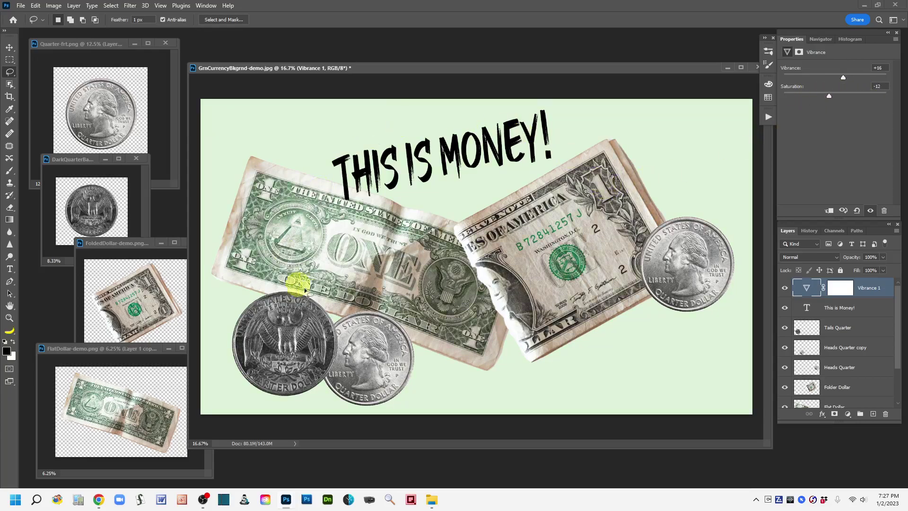
{"action": "left_click_drag", "start_coordinate": [827, 95], "coordinate": [769, 103]}
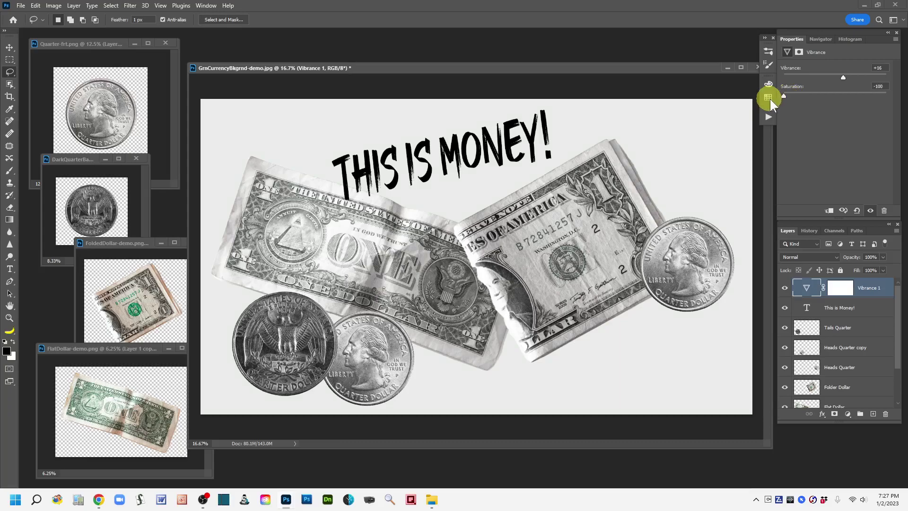
{"action": "left_click_drag", "start_coordinate": [868, 100], "coordinate": [826, 103]}
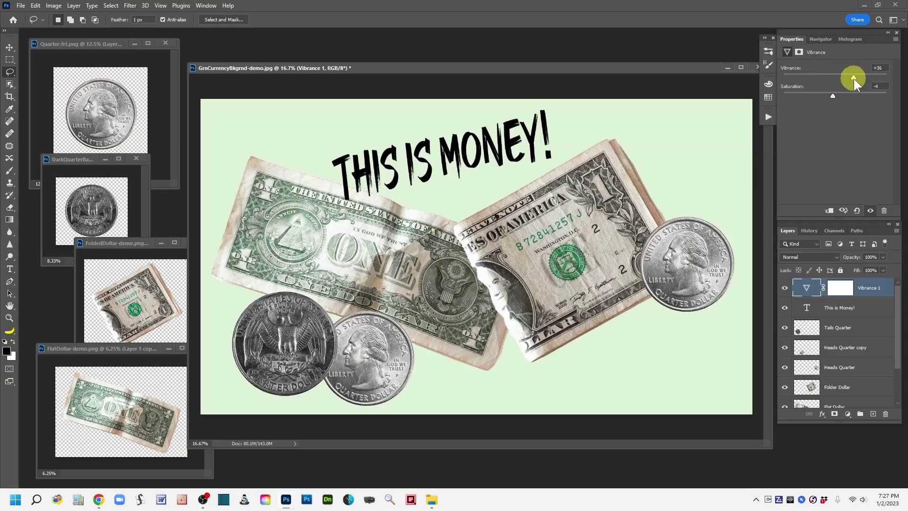
{"action": "left_click_drag", "start_coordinate": [861, 78], "coordinate": [839, 84]}
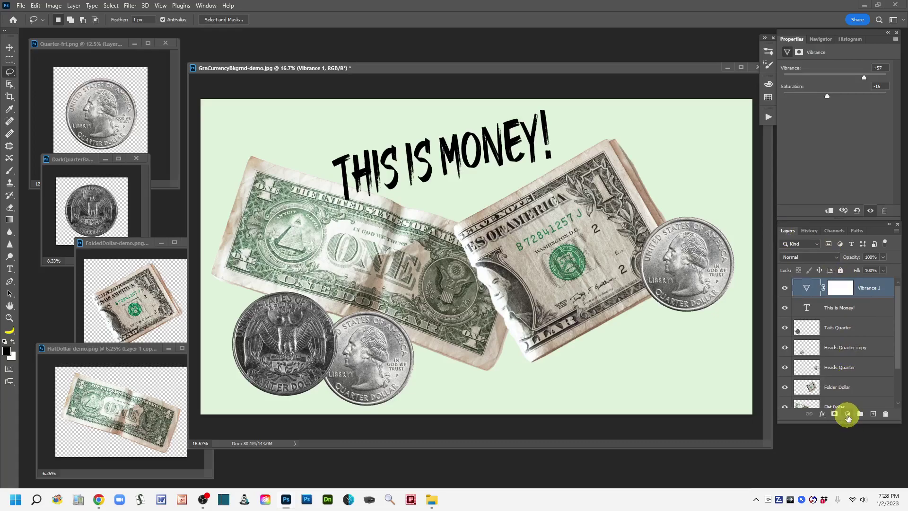
Step: Add a Black & White adjustment layer above the Vibrance 1 layer and select its layer mask
{"action": "left_click", "coordinate": [847, 417]}
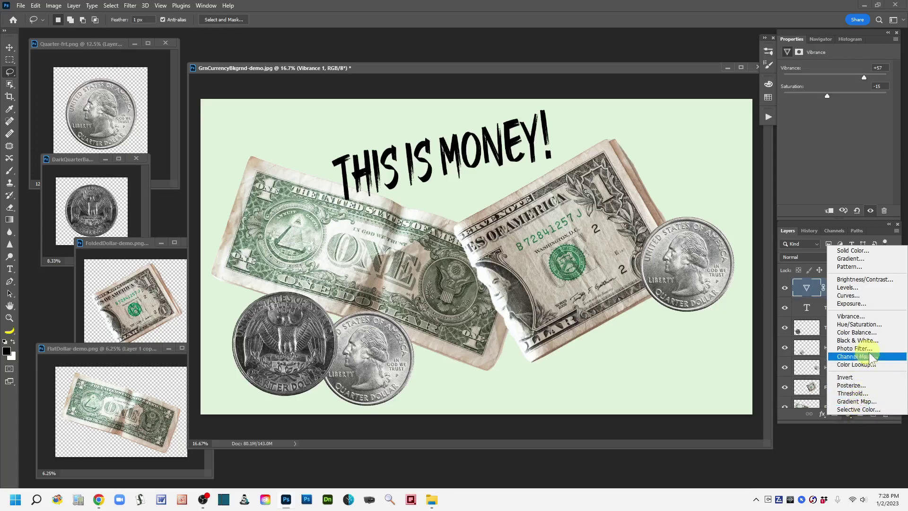
{"action": "left_click", "coordinate": [856, 340]}
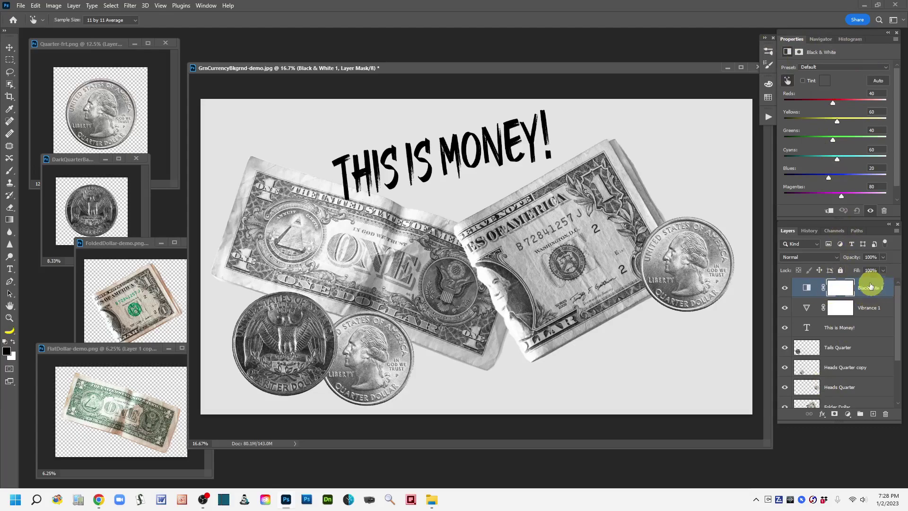
{"action": "left_click", "coordinate": [808, 289]}
{"action": "left_click", "coordinate": [842, 290]}
{"action": "key", "text": "l"}
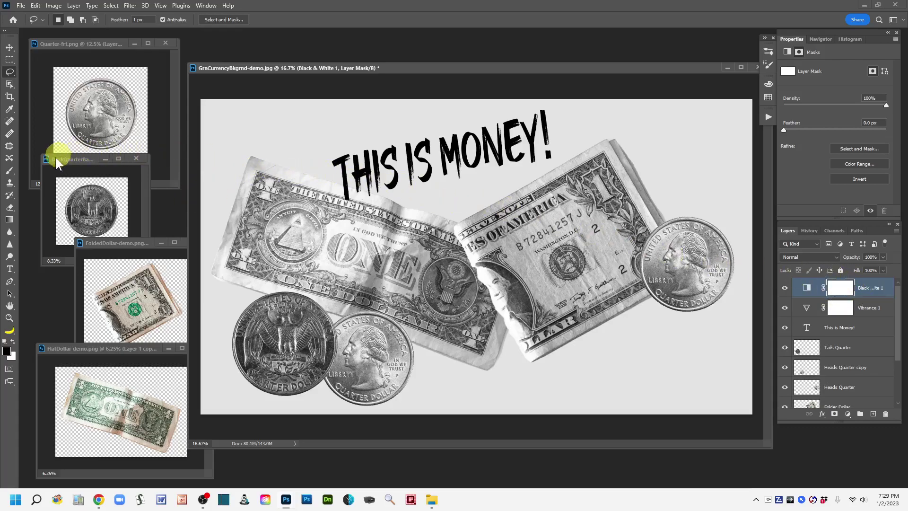
Step: Paint black on the Black & White layer mask over the folded dollar with a soft 600 px brush
{"action": "left_click", "coordinate": [10, 174]}
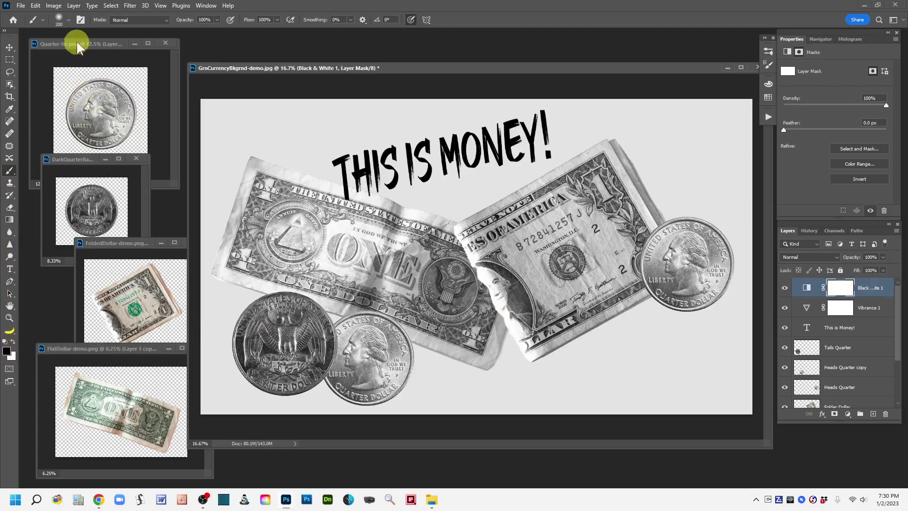
{"action": "left_click", "coordinate": [70, 23]}
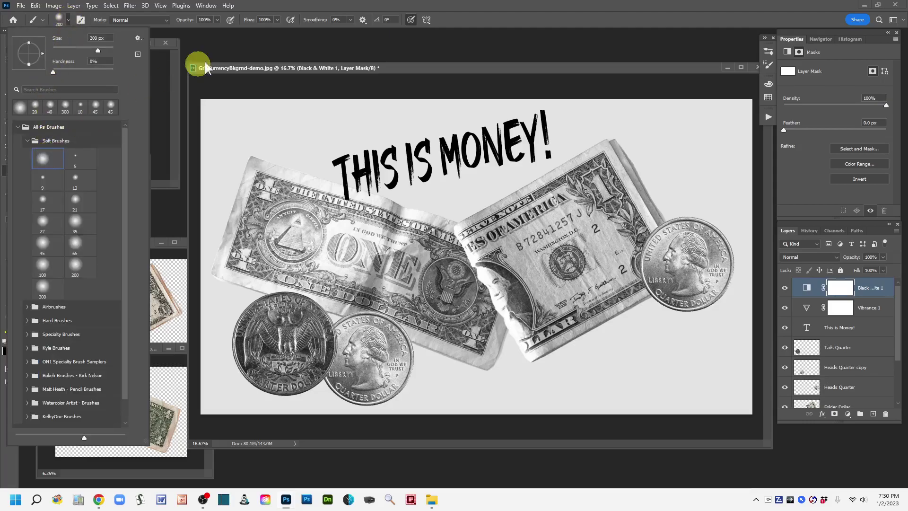
{"action": "left_click", "coordinate": [473, 16]}
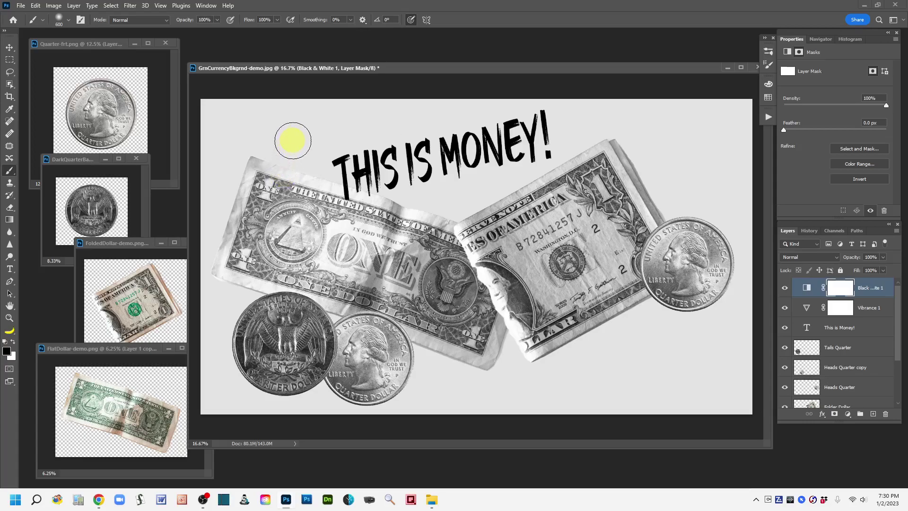
{"action": "key", "text": "bracketright"}
{"action": "key", "text": "bracketright"}
{"action": "key", "text": "bracketleft"}
{"action": "key", "text": "bracketleft"}
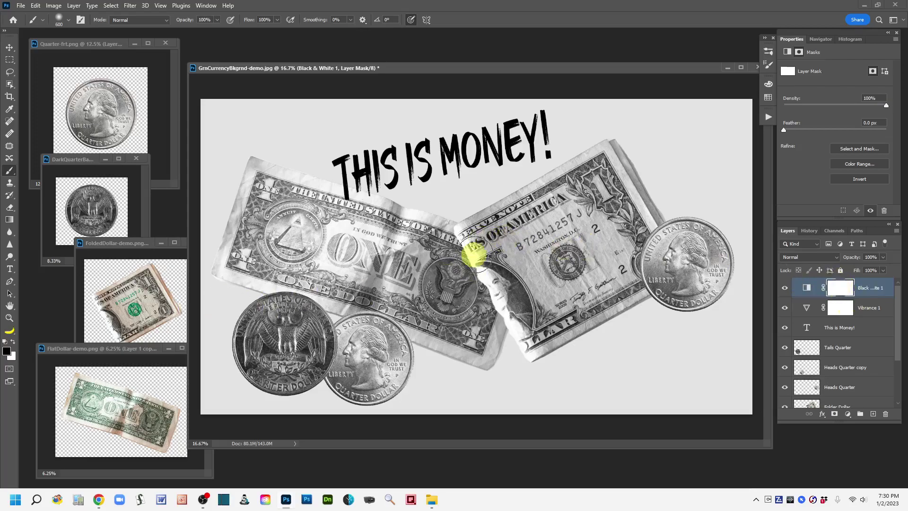
{"action": "mouse_move", "coordinate": [468, 240]}
{"action": "left_mouse_down"}
{"action": "mouse_move", "coordinate": [612, 181]}
{"action": "mouse_move", "coordinate": [468, 276]}
{"action": "mouse_move", "coordinate": [632, 185]}
{"action": "mouse_move", "coordinate": [503, 303]}
{"action": "mouse_move", "coordinate": [676, 196]}
{"action": "mouse_move", "coordinate": [491, 318]}
{"action": "mouse_move", "coordinate": [676, 217]}
{"action": "mouse_move", "coordinate": [485, 357]}
{"action": "mouse_move", "coordinate": [699, 221]}
{"action": "mouse_move", "coordinate": [488, 358]}
{"action": "mouse_move", "coordinate": [638, 270]}
{"action": "mouse_move", "coordinate": [564, 340]}
{"action": "mouse_move", "coordinate": [676, 257]}
{"action": "mouse_move", "coordinate": [557, 378]}
{"action": "left_mouse_up"}
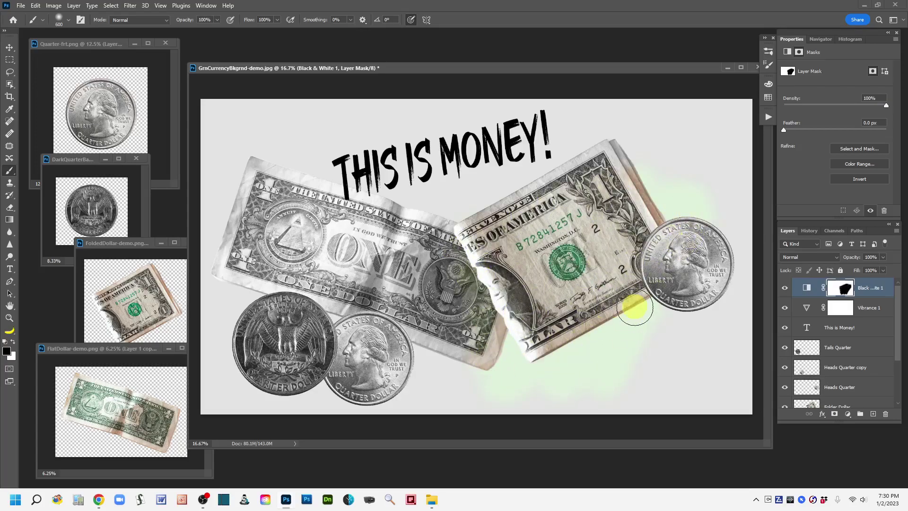
Step: Enlarge the brush to 1400 px and paint black over the rest of the mask's right side, up to the flat dollar's middle
{"action": "key", "text": "bracketright"}
{"action": "key", "text": "bracketright"}
{"action": "key", "text": "bracketright"}
{"action": "key", "text": "bracketright"}
{"action": "key", "text": "bracketright"}
{"action": "mouse_move", "coordinate": [642, 282]}
{"action": "left_mouse_down"}
{"action": "mouse_move", "coordinate": [632, 183]}
{"action": "mouse_move", "coordinate": [524, 144]}
{"action": "mouse_move", "coordinate": [632, 146]}
{"action": "mouse_move", "coordinate": [476, 136]}
{"action": "mouse_move", "coordinate": [660, 128]}
{"action": "mouse_move", "coordinate": [510, 125]}
{"action": "mouse_move", "coordinate": [668, 127]}
{"action": "mouse_move", "coordinate": [701, 122]}
{"action": "mouse_move", "coordinate": [699, 111]}
{"action": "mouse_move", "coordinate": [701, 343]}
{"action": "mouse_move", "coordinate": [709, 140]}
{"action": "mouse_move", "coordinate": [720, 240]}
{"action": "mouse_move", "coordinate": [715, 311]}
{"action": "mouse_move", "coordinate": [714, 122]}
{"action": "mouse_move", "coordinate": [713, 398]}
{"action": "mouse_move", "coordinate": [711, 333]}
{"action": "mouse_move", "coordinate": [701, 371]}
{"action": "mouse_move", "coordinate": [833, 273]}
{"action": "mouse_move", "coordinate": [657, 337]}
{"action": "mouse_move", "coordinate": [701, 388]}
{"action": "mouse_move", "coordinate": [620, 397]}
{"action": "mouse_move", "coordinate": [715, 393]}
{"action": "mouse_move", "coordinate": [563, 381]}
{"action": "mouse_move", "coordinate": [577, 370]}
{"action": "mouse_move", "coordinate": [511, 373]}
{"action": "mouse_move", "coordinate": [501, 188]}
{"action": "mouse_move", "coordinate": [503, 397]}
{"action": "mouse_move", "coordinate": [509, 141]}
{"action": "mouse_move", "coordinate": [498, 325]}
{"action": "mouse_move", "coordinate": [471, 99]}
{"action": "mouse_move", "coordinate": [483, 424]}
{"action": "mouse_move", "coordinate": [450, 180]}
{"action": "mouse_move", "coordinate": [451, 117]}
{"action": "mouse_move", "coordinate": [473, 339]}
{"action": "mouse_move", "coordinate": [473, 112]}
{"action": "mouse_move", "coordinate": [469, 405]}
{"action": "mouse_move", "coordinate": [486, 117]}
{"action": "mouse_move", "coordinate": [502, 322]}
{"action": "mouse_move", "coordinate": [611, 238]}
{"action": "mouse_move", "coordinate": [625, 213]}
{"action": "mouse_move", "coordinate": [677, 238]}
{"action": "mouse_move", "coordinate": [687, 121]}
{"action": "mouse_move", "coordinate": [720, 329]}
{"action": "mouse_move", "coordinate": [726, 410]}
{"action": "mouse_move", "coordinate": [679, 323]}
{"action": "mouse_move", "coordinate": [601, 365]}
{"action": "mouse_move", "coordinate": [477, 105]}
{"action": "mouse_move", "coordinate": [471, 195]}
{"action": "mouse_move", "coordinate": [493, 394]}
{"action": "mouse_move", "coordinate": [645, 385]}
{"action": "mouse_move", "coordinate": [540, 360]}
{"action": "mouse_move", "coordinate": [652, 348]}
{"action": "mouse_move", "coordinate": [502, 393]}
{"action": "mouse_move", "coordinate": [642, 405]}
{"action": "mouse_move", "coordinate": [676, 399]}
{"action": "mouse_move", "coordinate": [503, 421]}
{"action": "mouse_move", "coordinate": [586, 367]}
{"action": "mouse_move", "coordinate": [442, 109]}
{"action": "mouse_move", "coordinate": [420, 239]}
{"action": "mouse_move", "coordinate": [419, 424]}
{"action": "mouse_move", "coordinate": [409, 328]}
{"action": "mouse_move", "coordinate": [316, 180]}
{"action": "left_mouse_up"}
Step: Display the Black & White layer mask on its own to examine the painted area, and return to the composite view
{"action": "left_click", "coordinate": [815, 284]}
{"action": "left_click", "coordinate": [840, 284]}
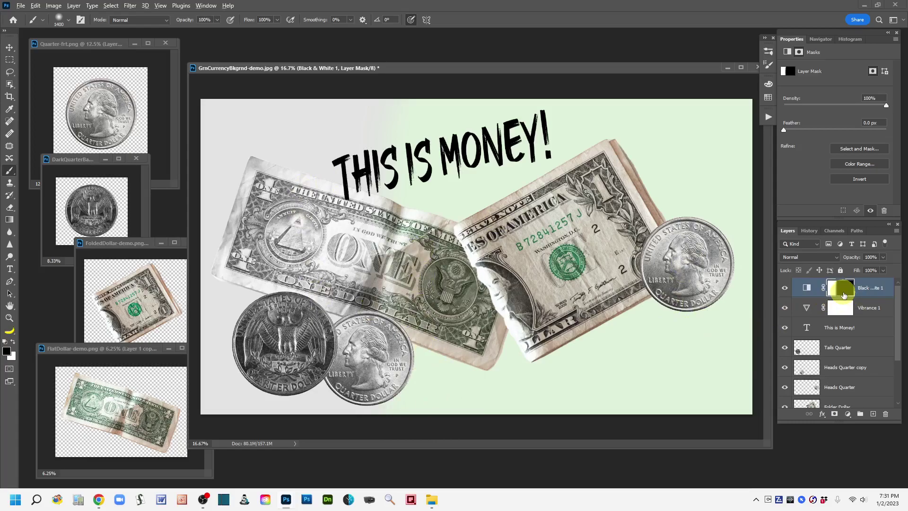
{"action": "left_click", "coordinate": [843, 294], "text": "alt"}
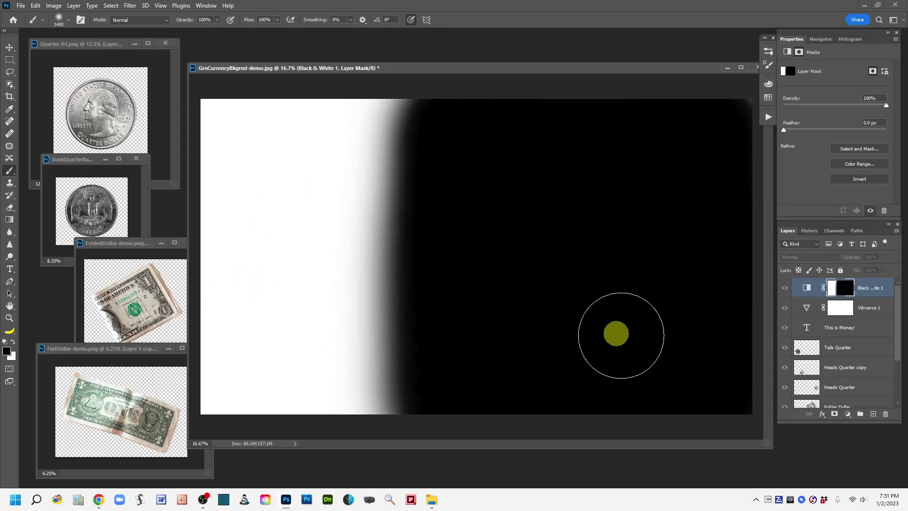
{"action": "left_click", "coordinate": [840, 288], "text": "alt"}
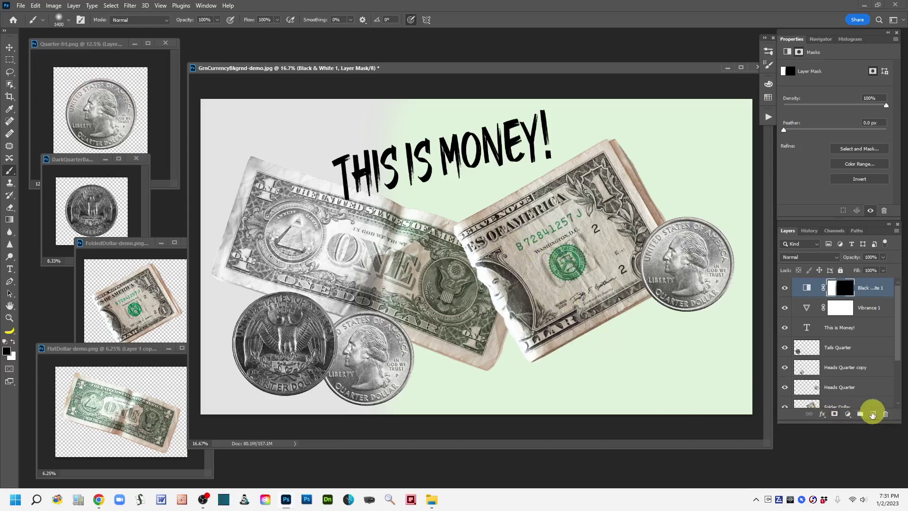
{"action": "left_click", "coordinate": [847, 414]}
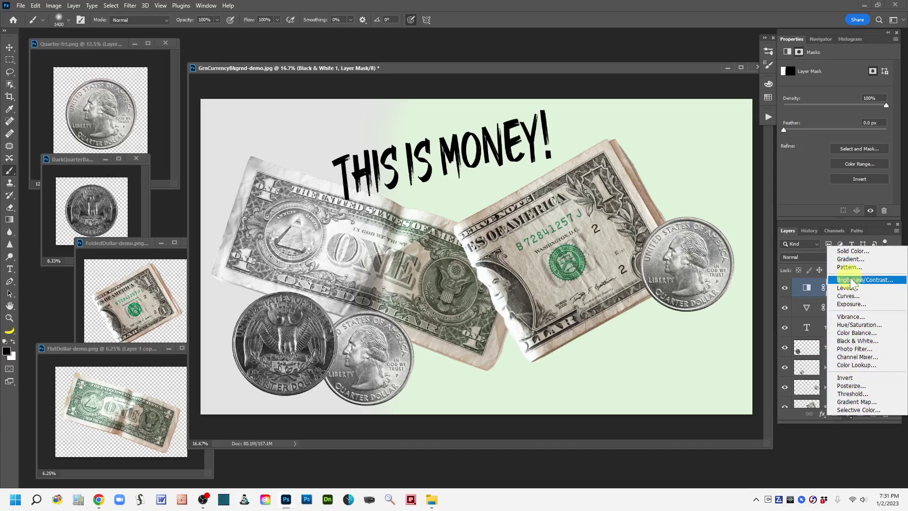
{"action": "left_click", "coordinate": [704, 383]}
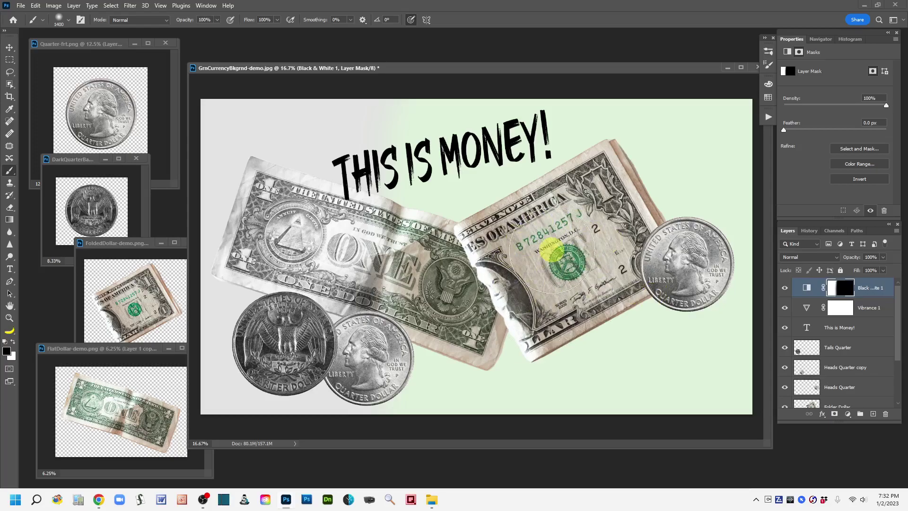
Step: Reduce the brush size to 500 px and lower the Black & White layer's opacity to 73%
{"action": "key", "text": "bracketleft"}
{"action": "key", "text": "bracketleft"}
{"action": "key", "text": "bracketleft"}
{"action": "key", "text": "bracketleft"}
{"action": "key", "text": "bracketleft"}
{"action": "key", "text": "bracketleft"}
{"action": "key", "text": "bracketleft"}
{"action": "key", "text": "bracketleft"}
{"action": "key", "text": "bracketleft"}
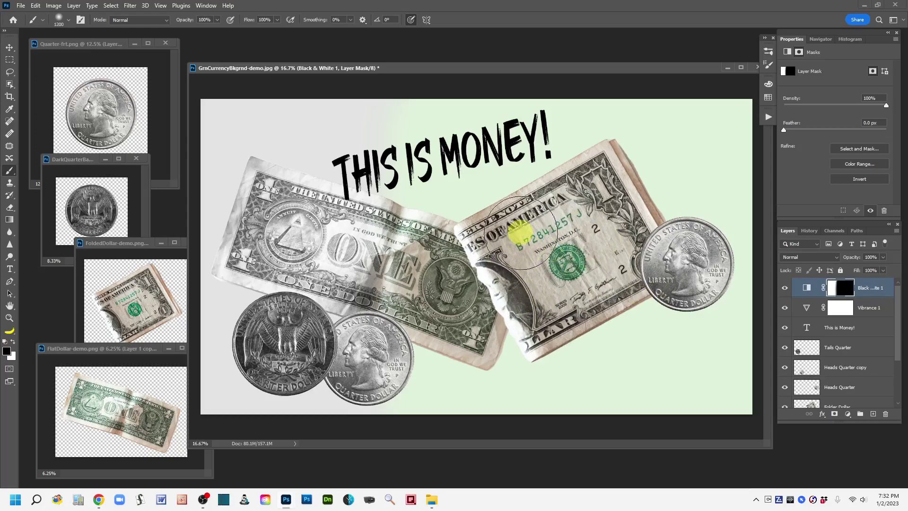
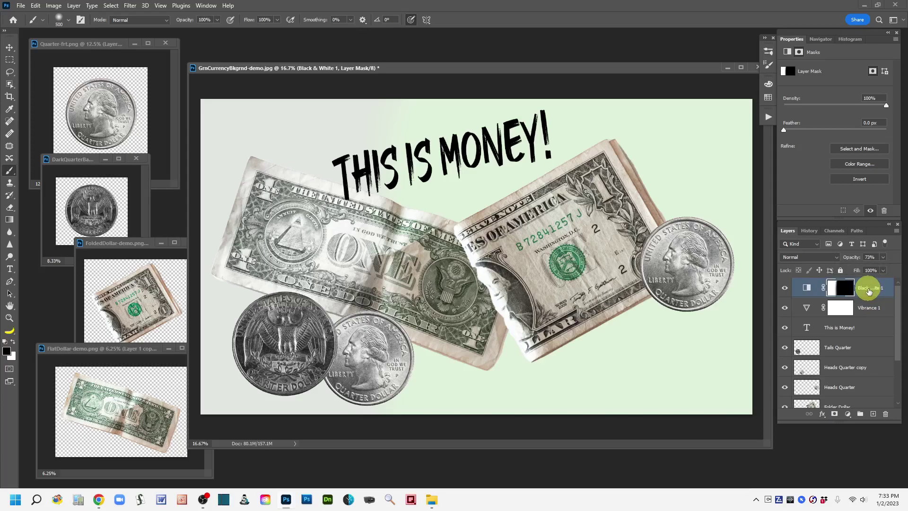
Step: Move the Black & White adjustment directly above the Folder Dollar layer and rename that bill's layer "Folded Dollar"
{"action": "left_click_drag", "start_coordinate": [868, 290], "coordinate": [858, 408]}
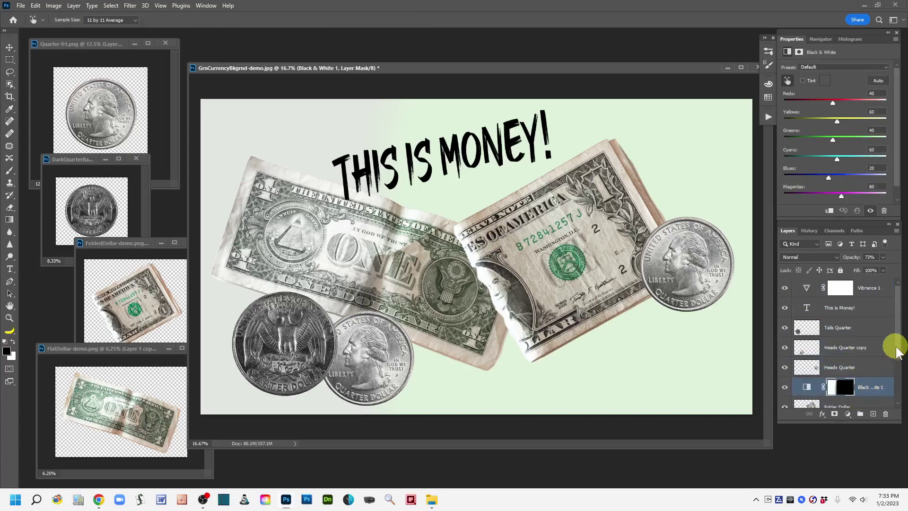
{"action": "left_click_drag", "start_coordinate": [899, 353], "coordinate": [900, 405]}
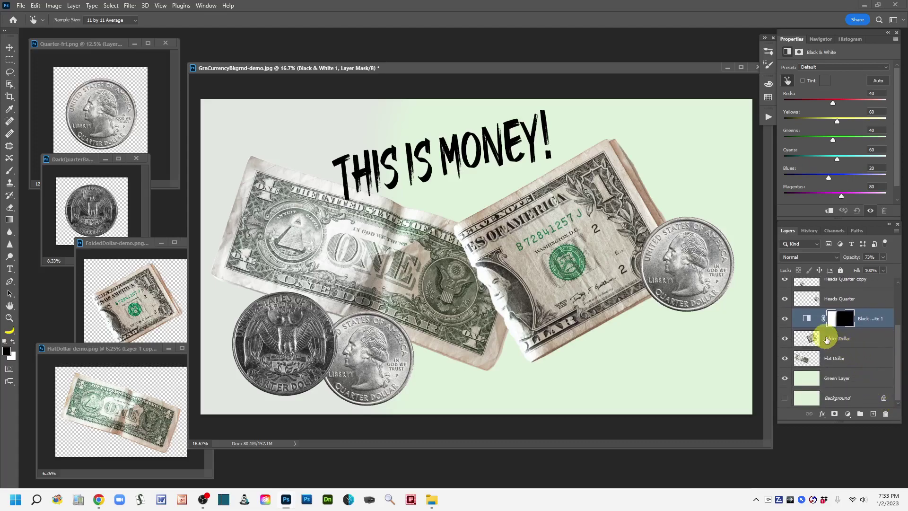
{"action": "double_click", "coordinate": [833, 337]}
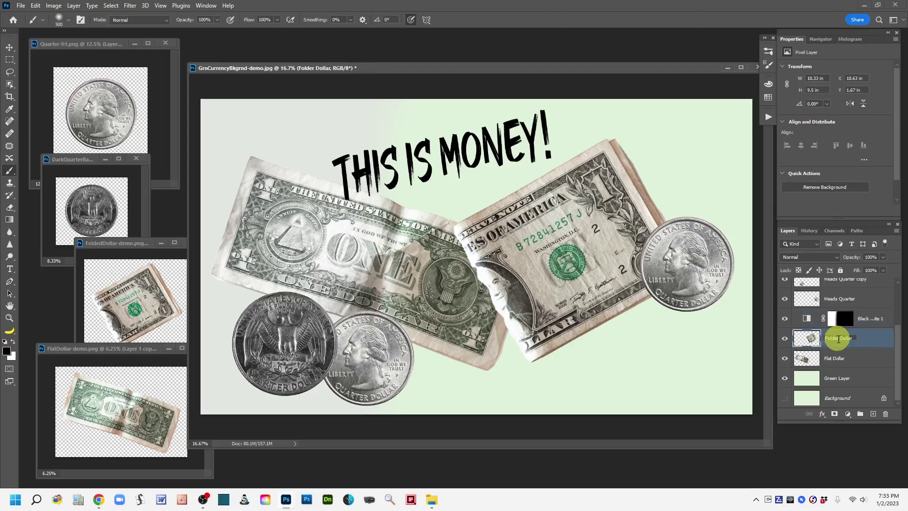
{"action": "left_click", "coordinate": [839, 337]}
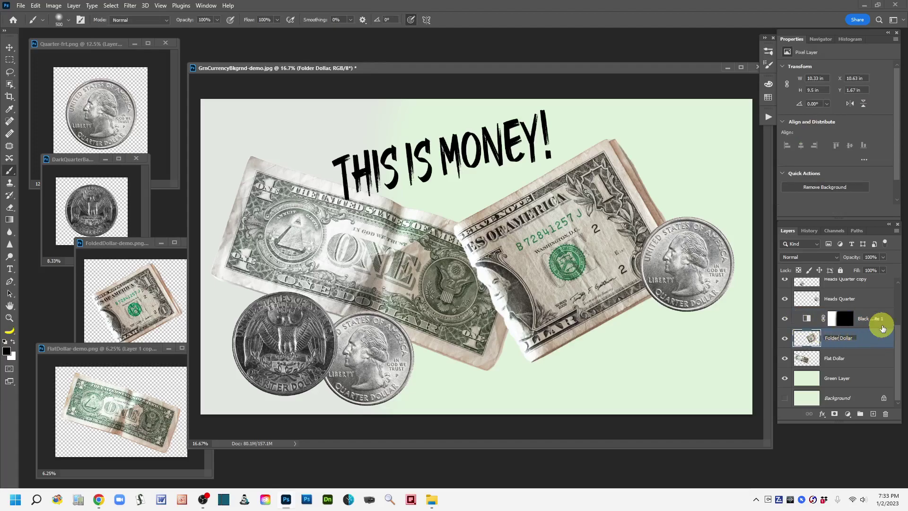
{"action": "key", "text": "Return"}
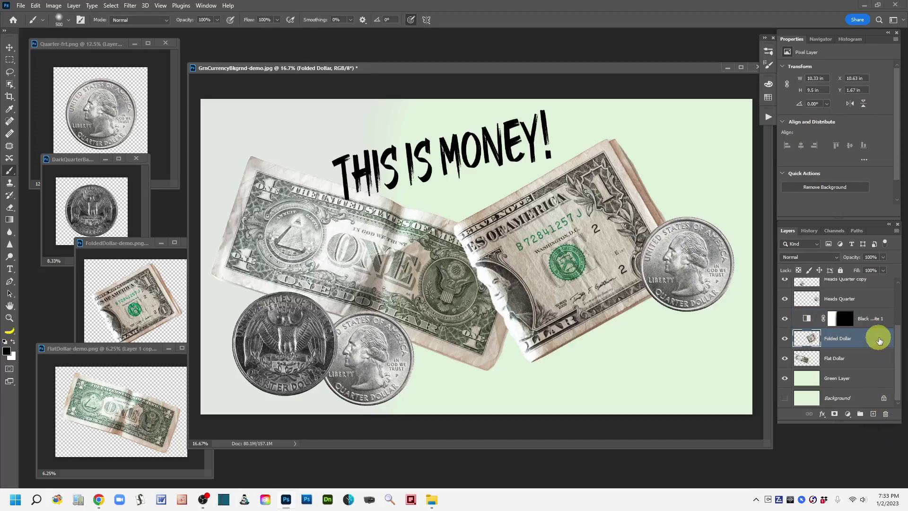
Step: Replace the Black & White layer's painted mask with a blank white one and clip the adjustment to the Folded Dollar layer
{"action": "left_click", "coordinate": [841, 318]}
{"action": "left_click_drag", "start_coordinate": [844, 318], "coordinate": [885, 415]}
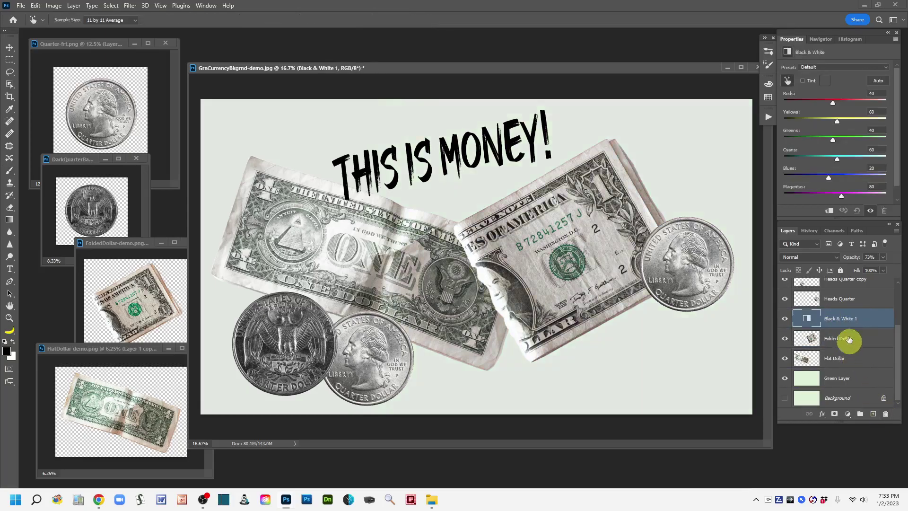
{"action": "left_click", "coordinate": [835, 414]}
{"action": "key", "text": "b"}
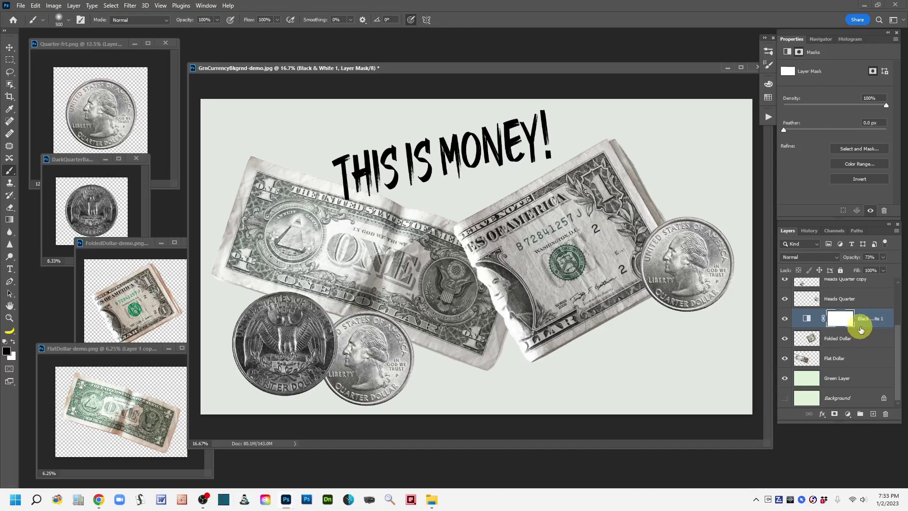
{"action": "left_click_drag", "start_coordinate": [860, 330], "coordinate": [859, 326]}
{"action": "left_click", "coordinate": [859, 325], "text": "alt"}
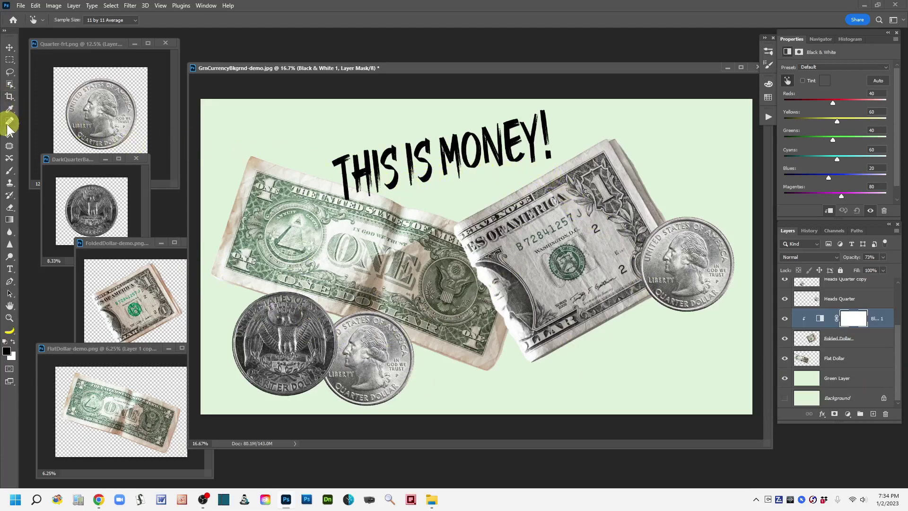
Step: Activate the Lasso tool and add a Hue/Saturation adjustment layer above the clipped Black & White layer
{"action": "left_click", "coordinate": [10, 72]}
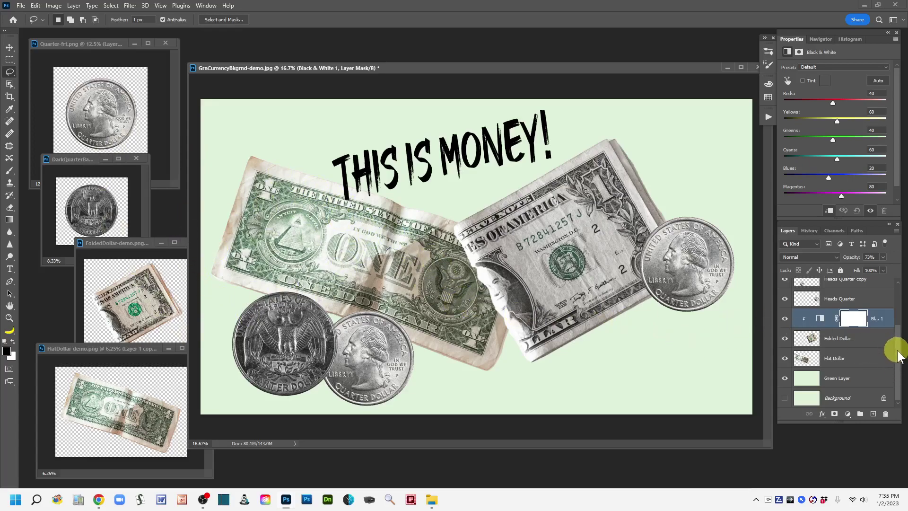
{"action": "scroll", "coordinate": [898, 356], "scroll_direction": "up", "scroll_amount": 3}
{"action": "scroll", "coordinate": [895, 310], "scroll_direction": "down", "scroll_amount": 3}
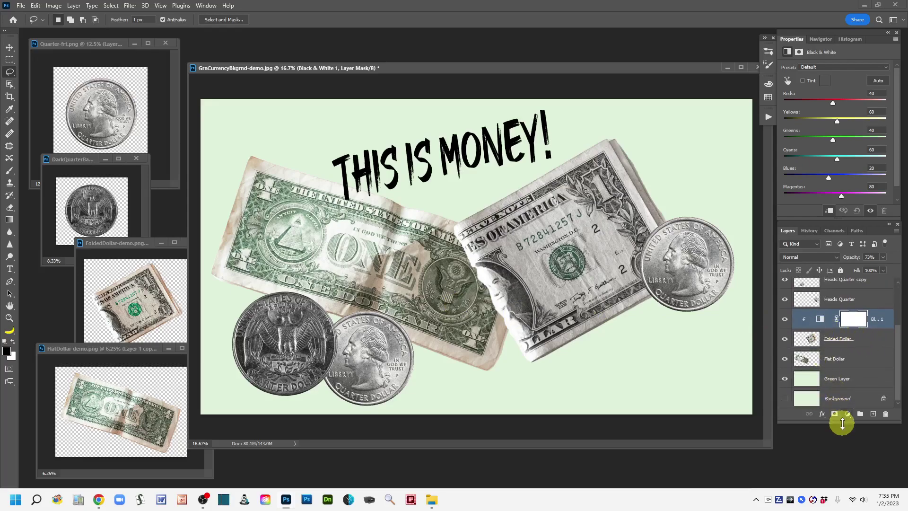
{"action": "left_click", "coordinate": [847, 414]}
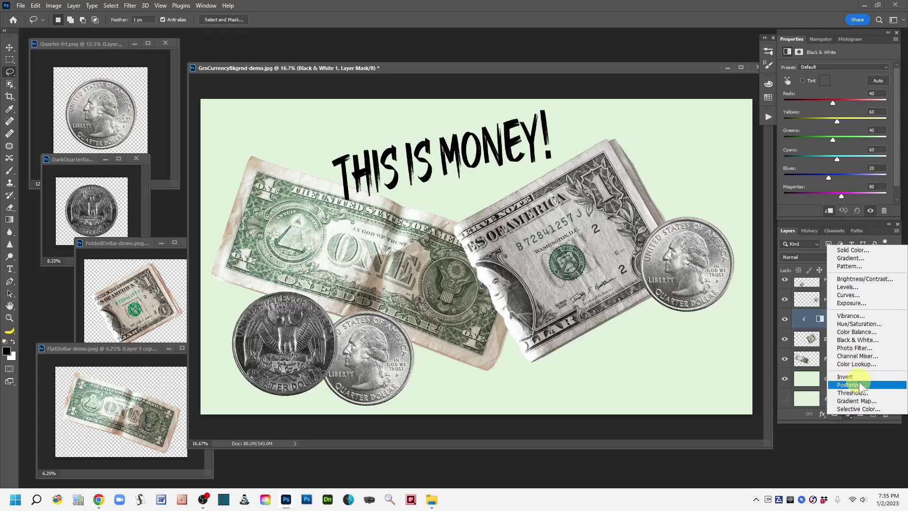
{"action": "left_click", "coordinate": [866, 323]}
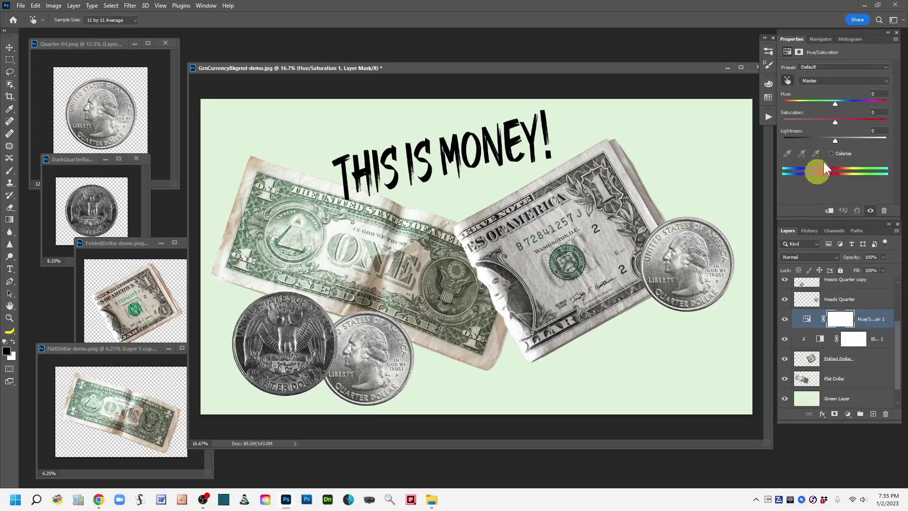
Step: Shift the Hue/Saturation adjustment to Hue -135, Saturation +24 and Lightness +30
{"action": "left_click_drag", "start_coordinate": [835, 100], "coordinate": [855, 136]}
{"action": "left_click_drag", "start_coordinate": [852, 100], "coordinate": [793, 101]}
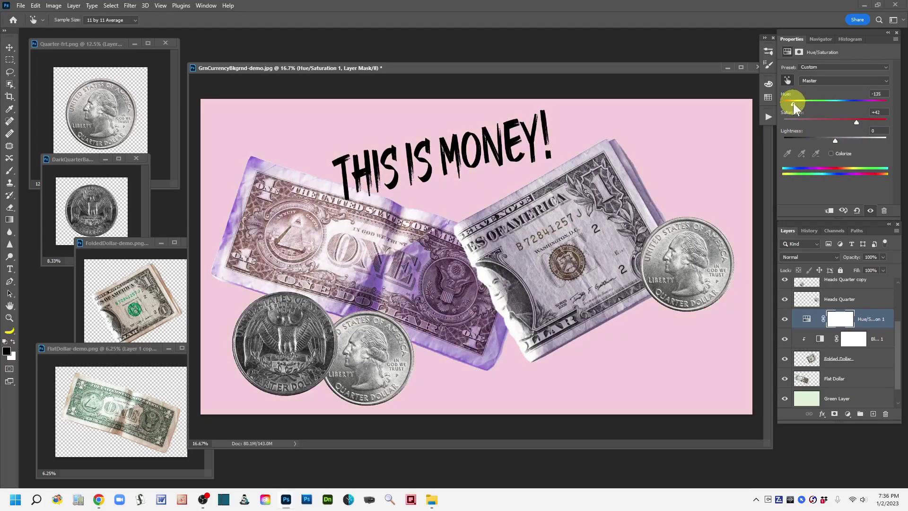
{"action": "left_click_drag", "start_coordinate": [837, 140], "coordinate": [847, 121]}
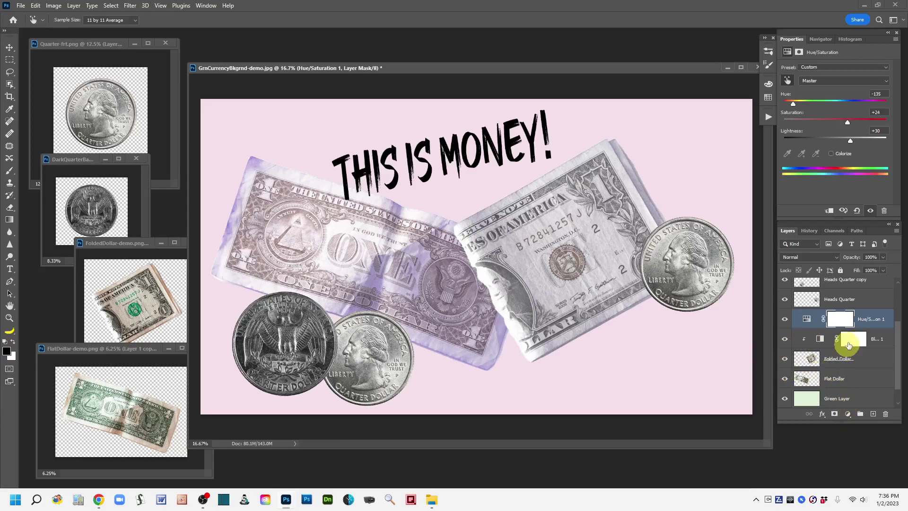
Step: Hide the Hue/Saturation adjustment layer
{"action": "mouse_move", "coordinate": [899, 361]}
{"action": "left_mouse_down"}
{"action": "mouse_move", "coordinate": [902, 295]}
{"action": "mouse_move", "coordinate": [899, 371]}
{"action": "left_mouse_up"}
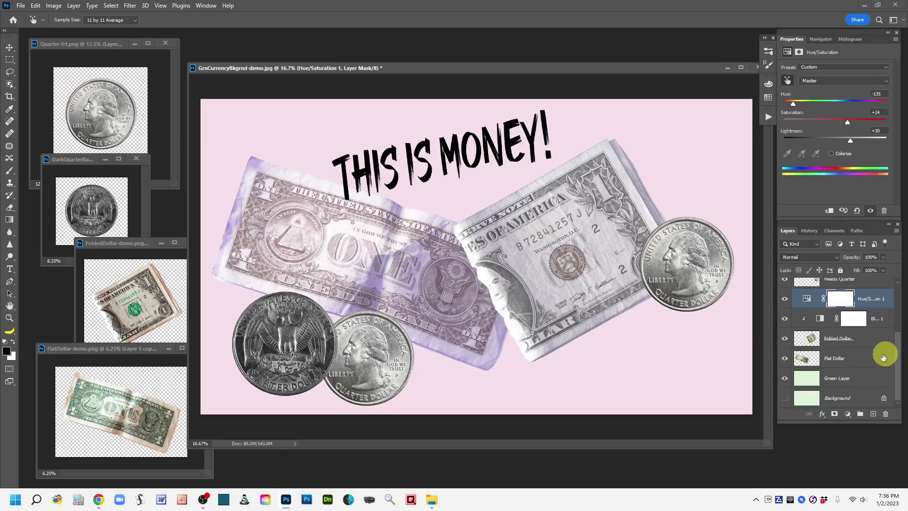
{"action": "left_click", "coordinate": [783, 302]}
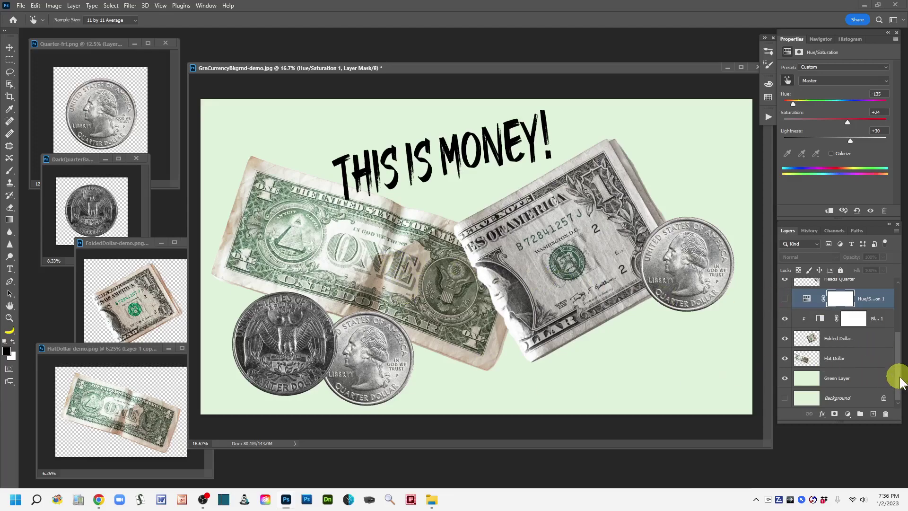
{"action": "left_click_drag", "start_coordinate": [897, 375], "coordinate": [900, 314]}
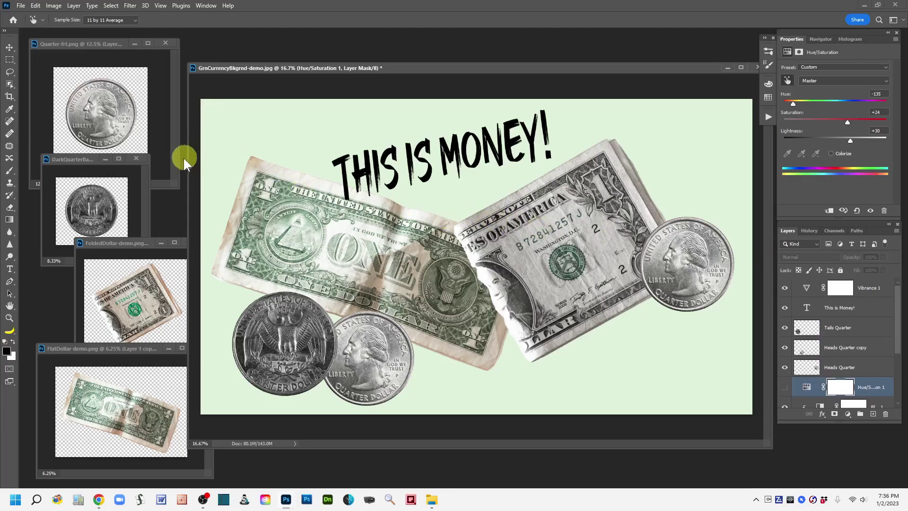
{"action": "left_click", "coordinate": [52, 6]}
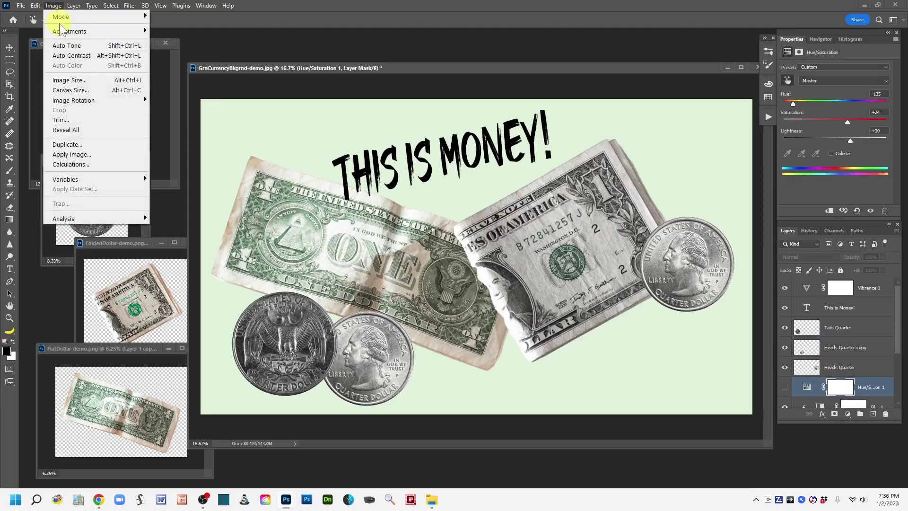
{"action": "mouse_move", "coordinate": [63, 33]}
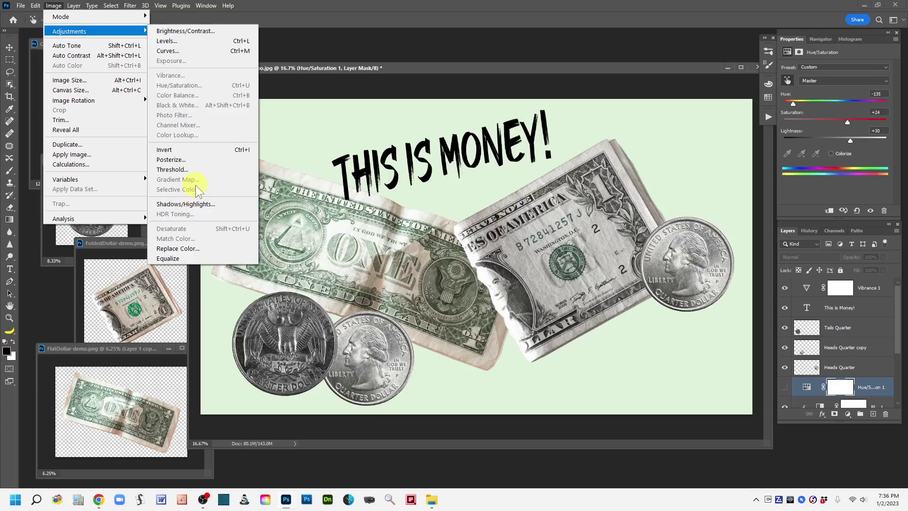
{"action": "left_click", "coordinate": [280, 7]}
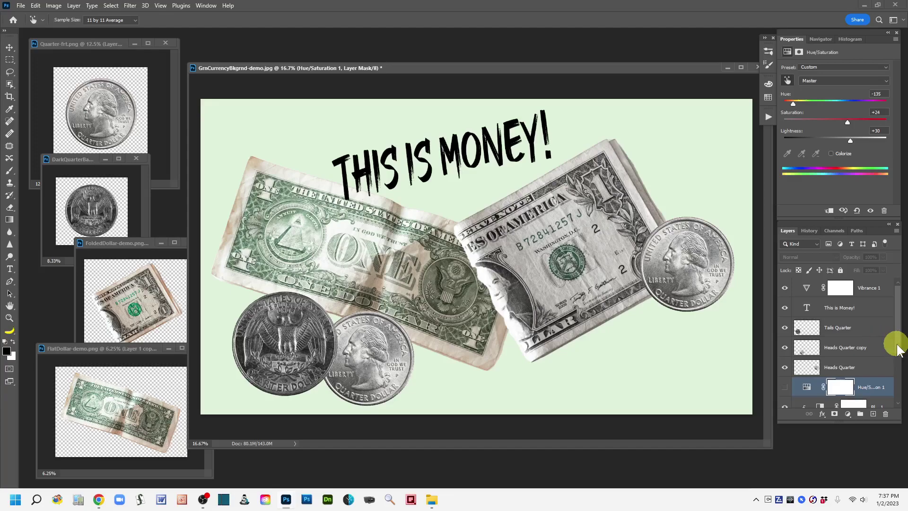
{"action": "left_click_drag", "start_coordinate": [898, 343], "coordinate": [894, 310]}
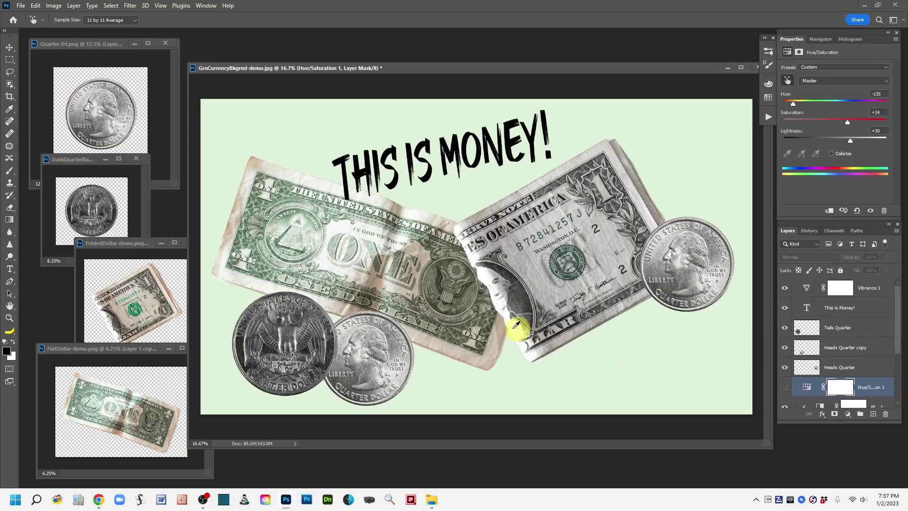
Step: Open the title page JPG for the video and talk from the recent files and shift its document window up and right
{"action": "left_click", "coordinate": [20, 6]}
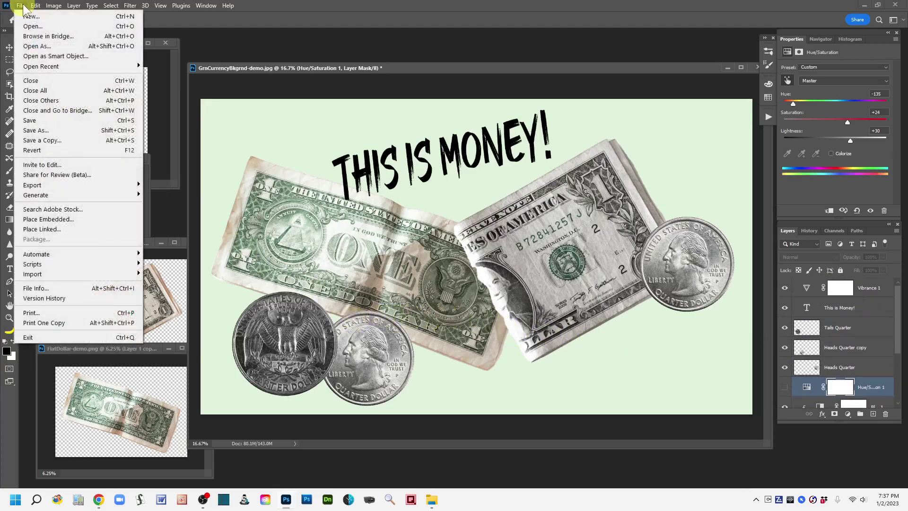
{"action": "mouse_move", "coordinate": [50, 68]}
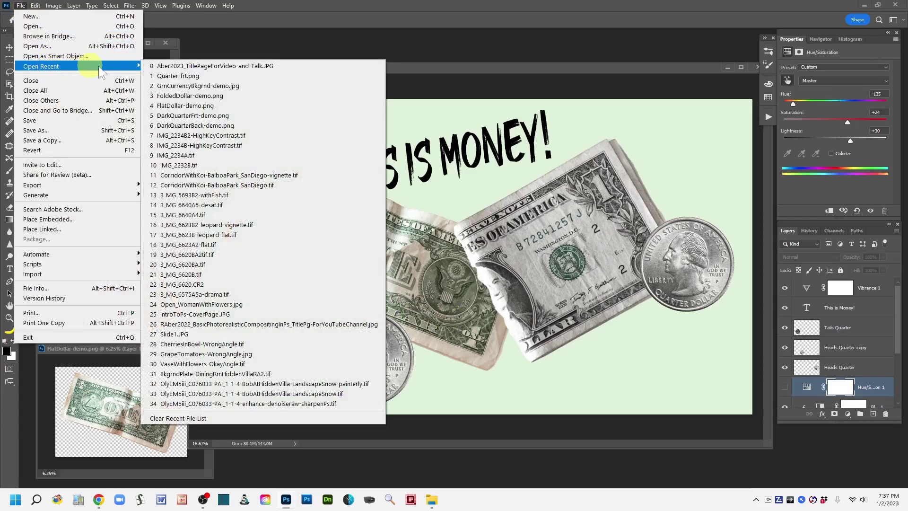
{"action": "left_click", "coordinate": [189, 66]}
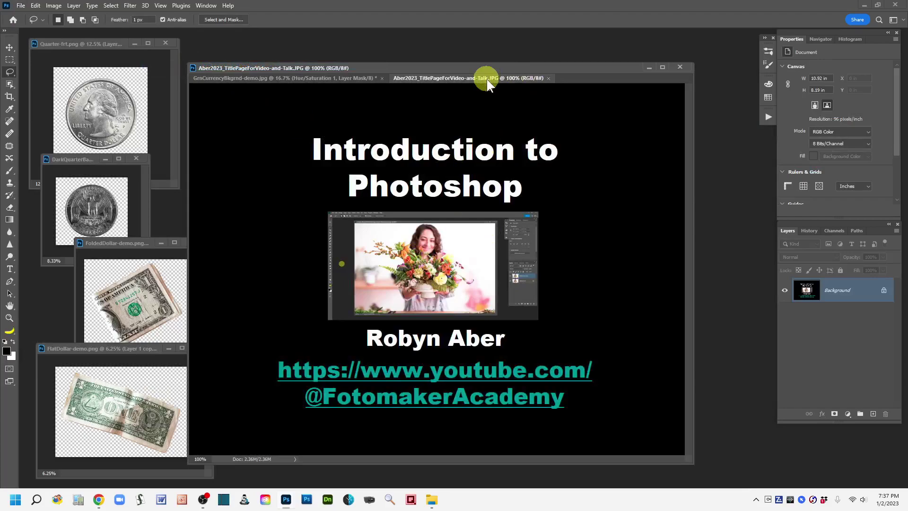
{"action": "left_click_drag", "start_coordinate": [497, 67], "coordinate": [544, 49]}
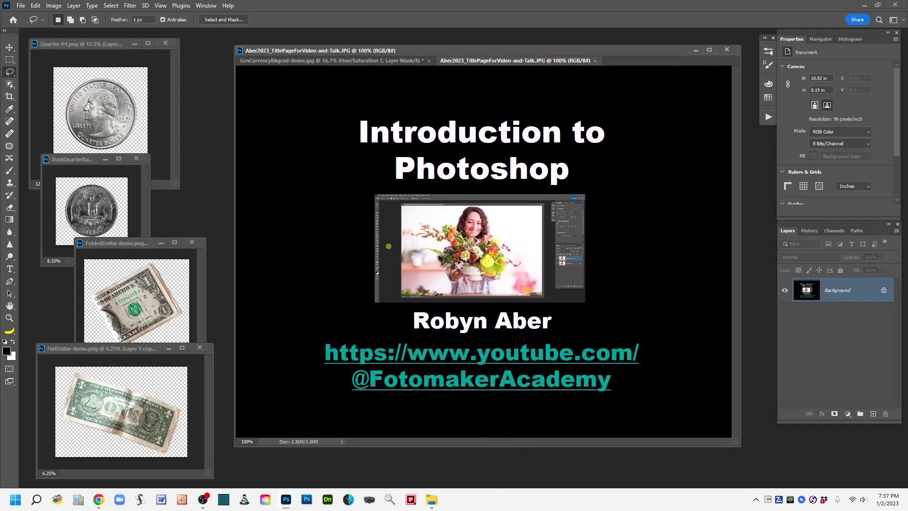